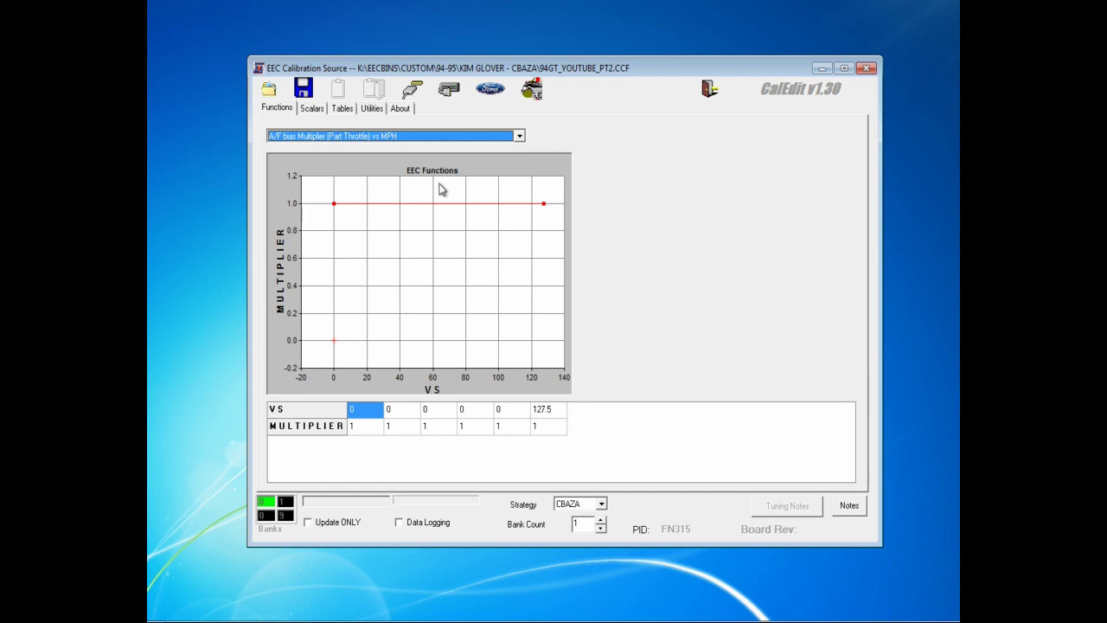
# Step: Switch the function list to Injector Offset vs Battery Voltage and select the 15.938 V adder cell
pyautogui.click(451, 136)
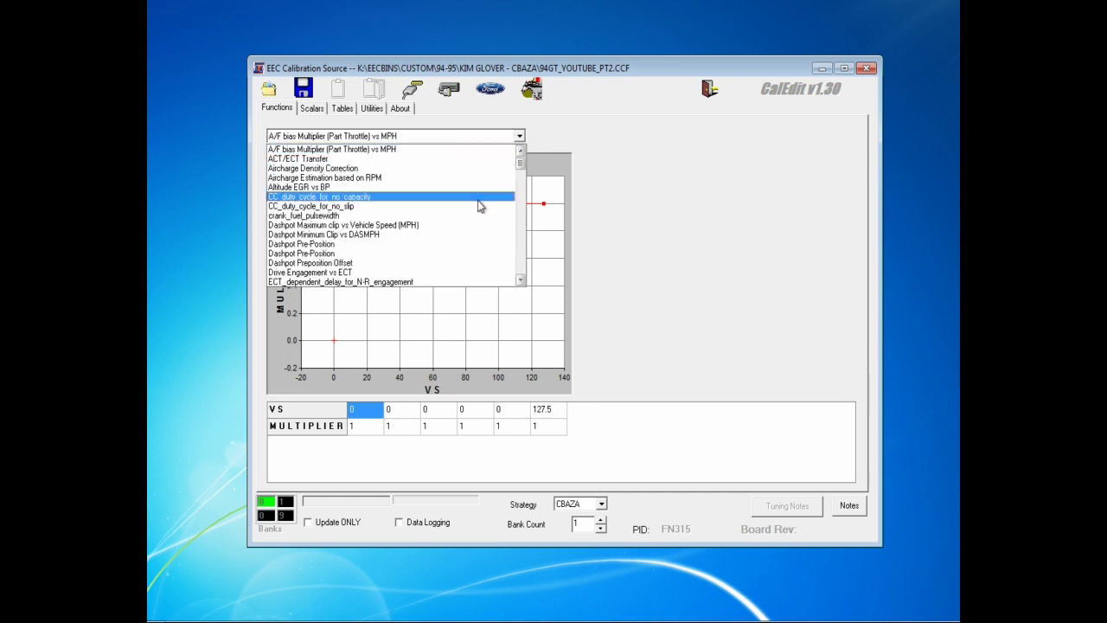
pyautogui.scroll(-5, 479, 208)
pyautogui.scroll(-3, 478, 209)
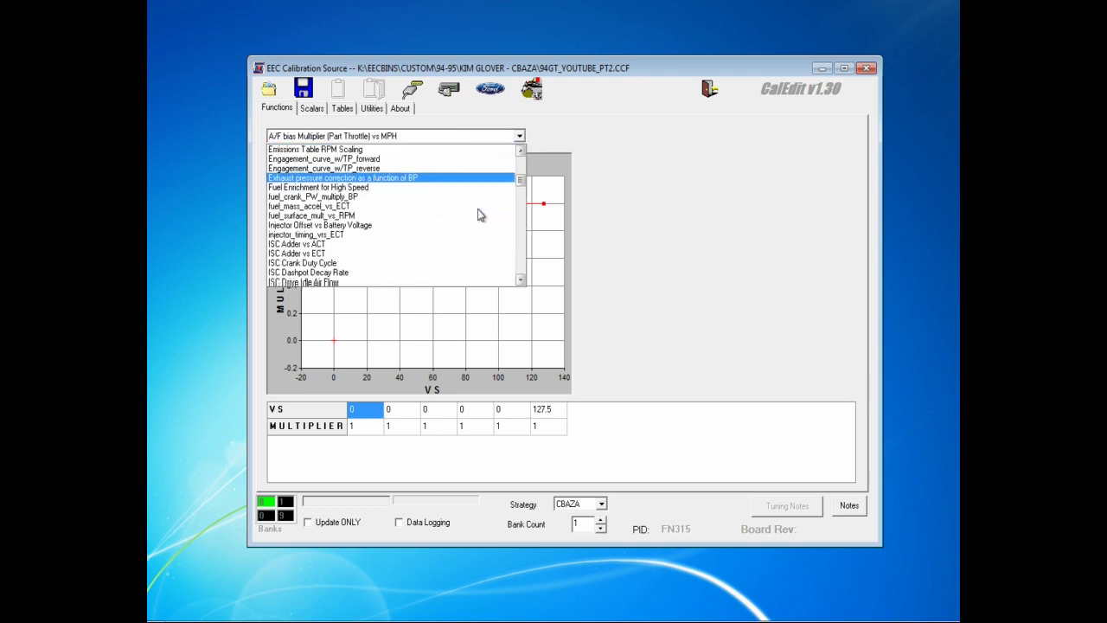
pyautogui.click(446, 191)
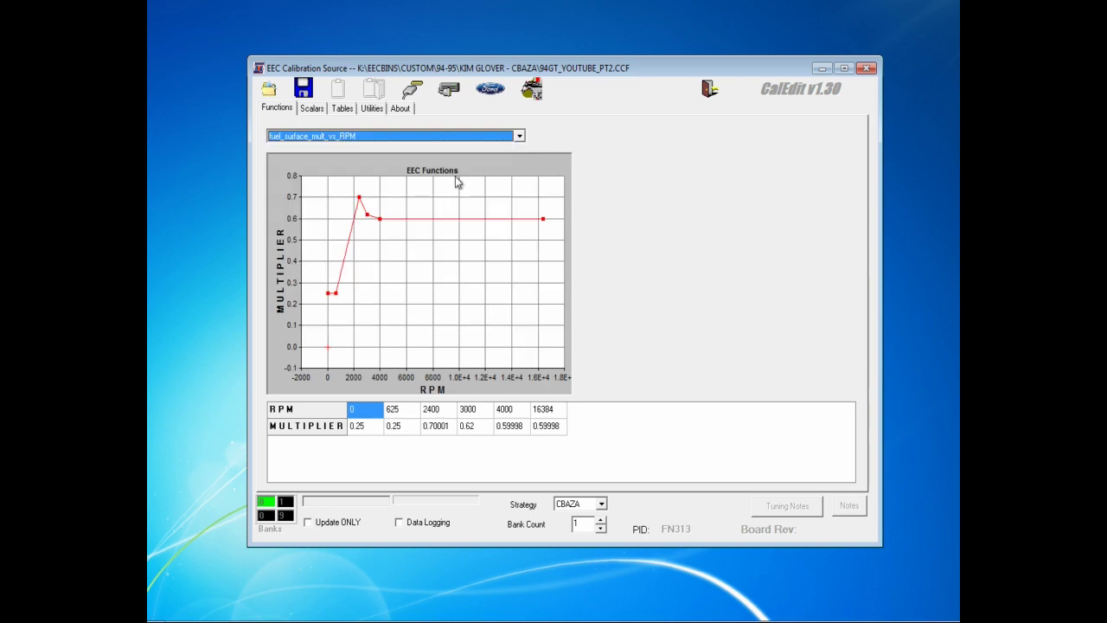
pyautogui.press('Down')
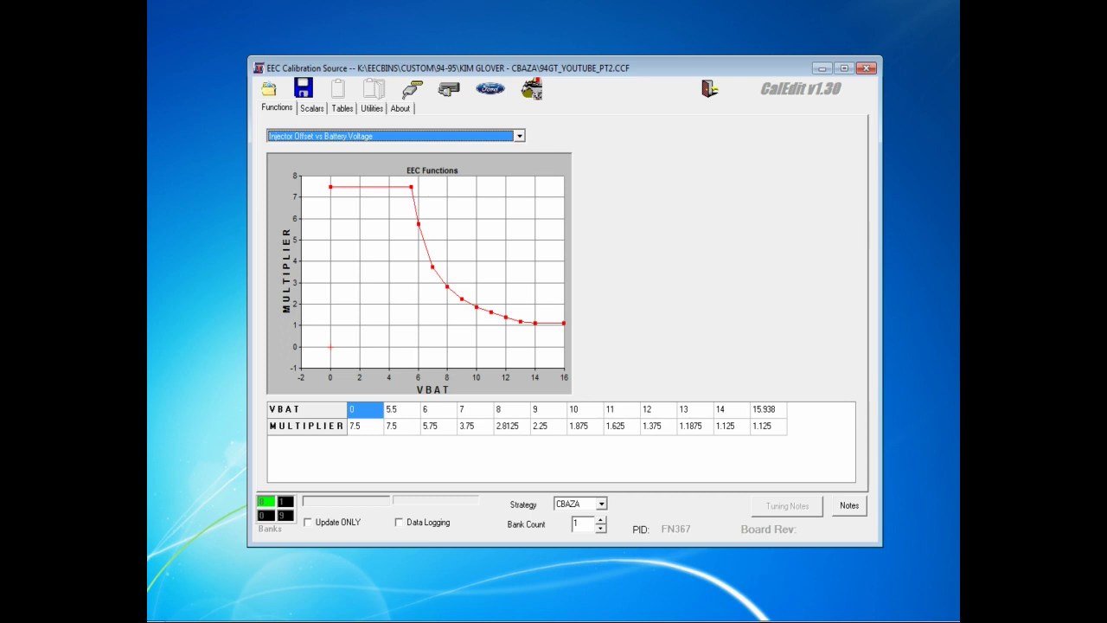
pyautogui.click(768, 425)
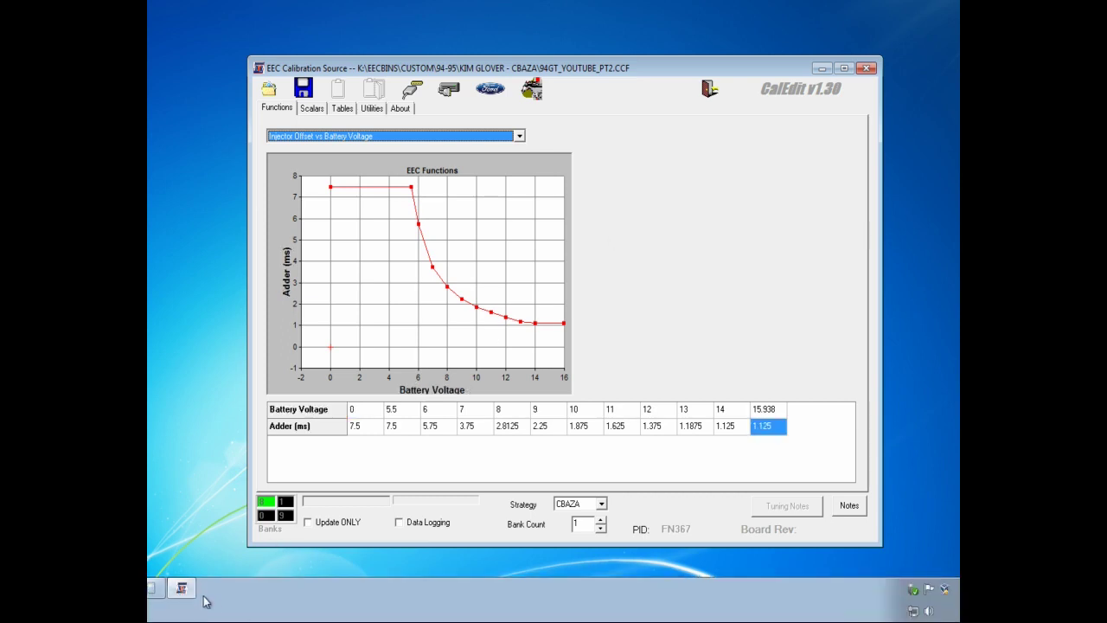
# Step: Compute 19 ÷ 42 in Calculator to get the 0.4524 ratio
pyautogui.click(181, 602)
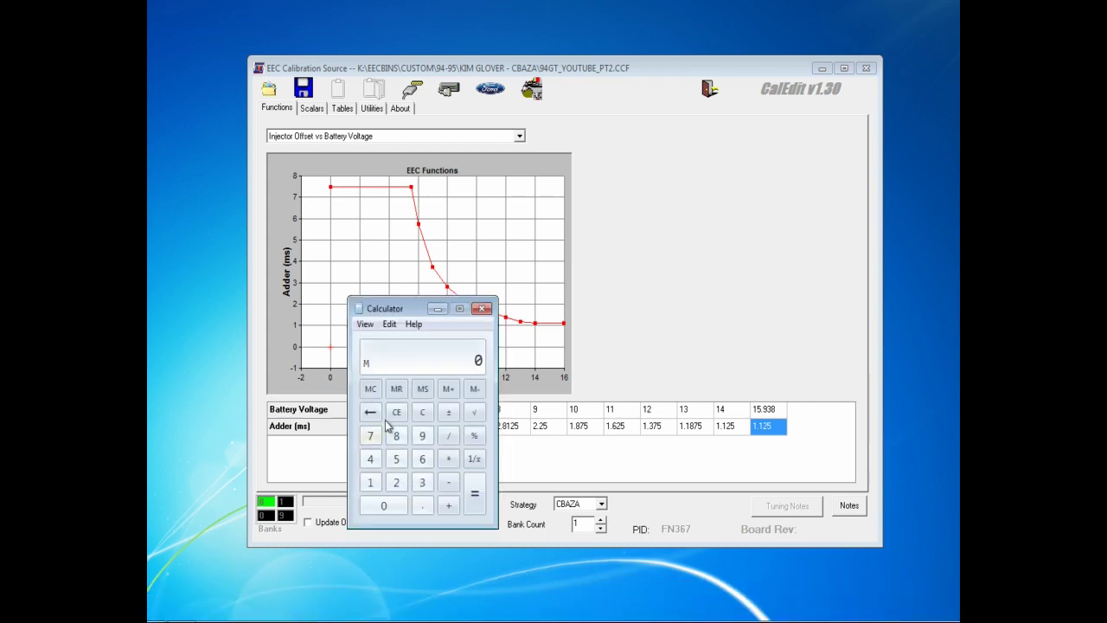
pyautogui.write('19 / 42')
pyautogui.press('Return')
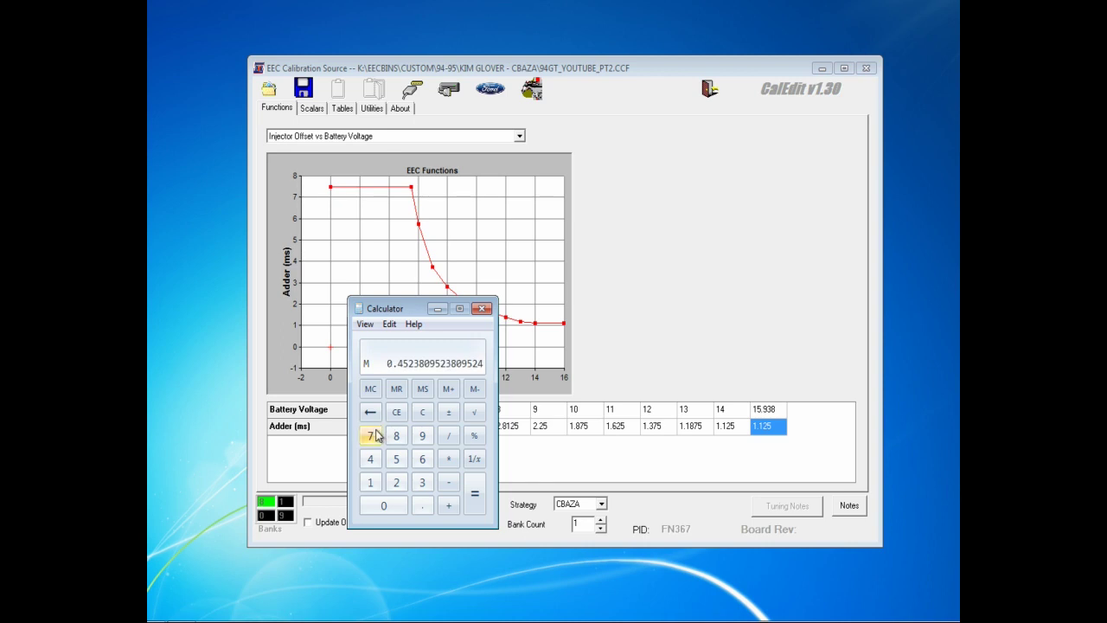
# Step: Multiply the recalled 0.4524 ratio by 1.125 to get 0.50895
pyautogui.click(430, 412)
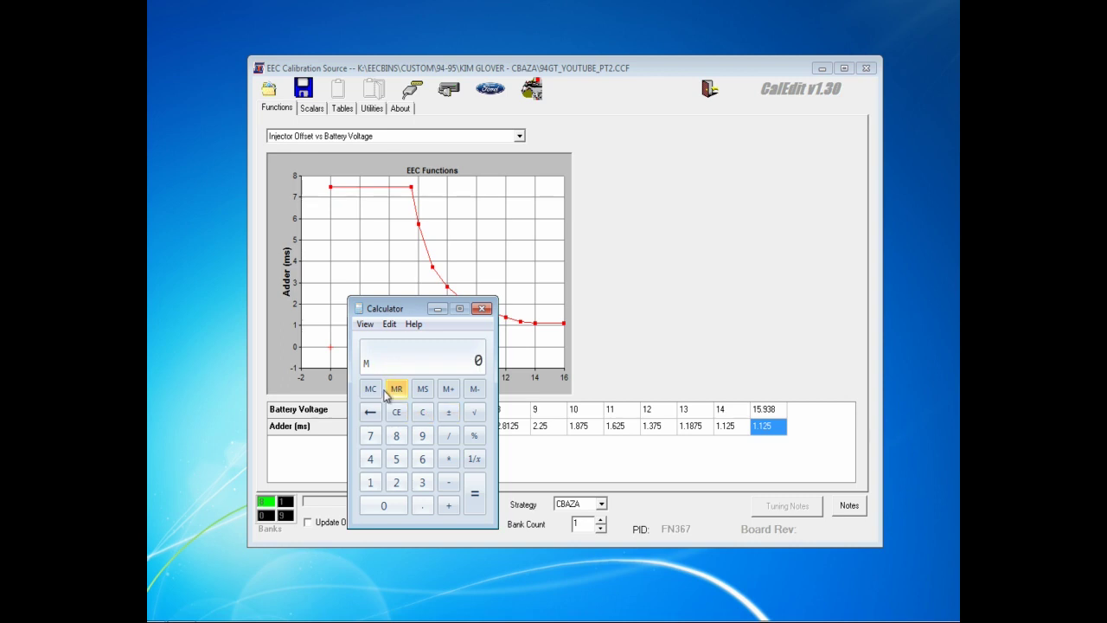
pyautogui.click(399, 398)
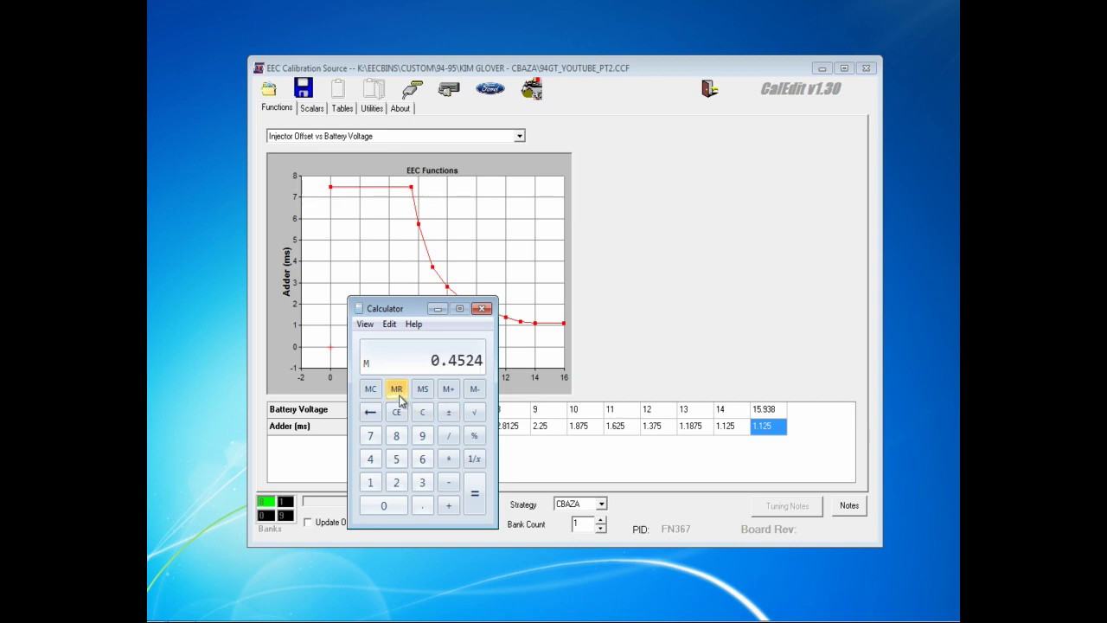
pyautogui.press('*')
pyautogui.write('1.125')
pyautogui.press('Return')
pyautogui.press('Escape')
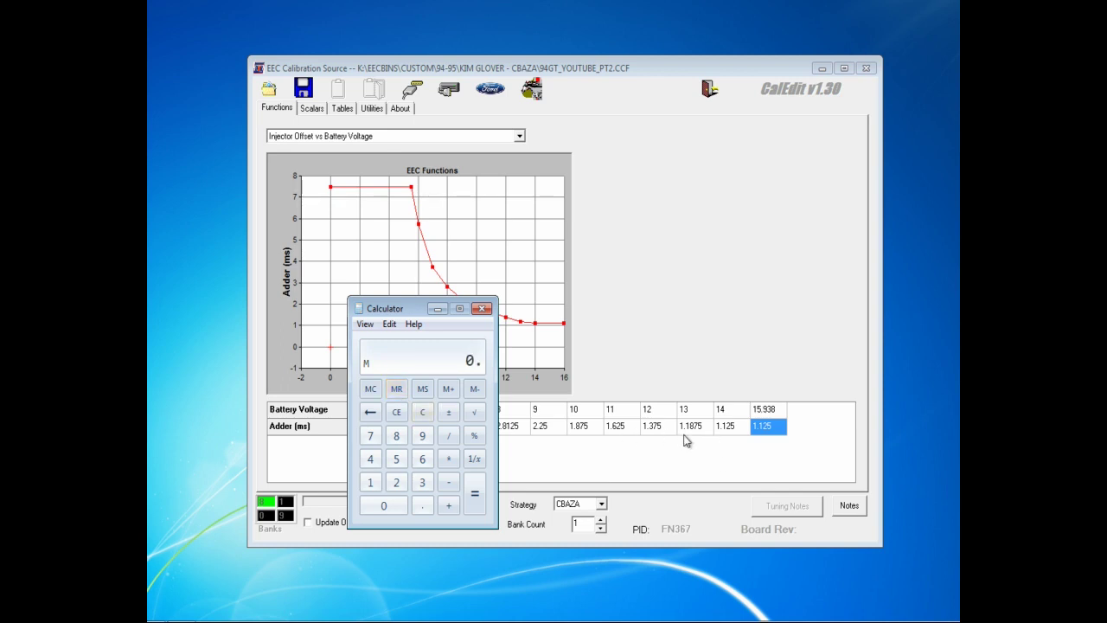
# Step: Set the injector offset adder to 0.51 ms at 15.938 V and 14 V
pyautogui.doubleClick(758, 424)
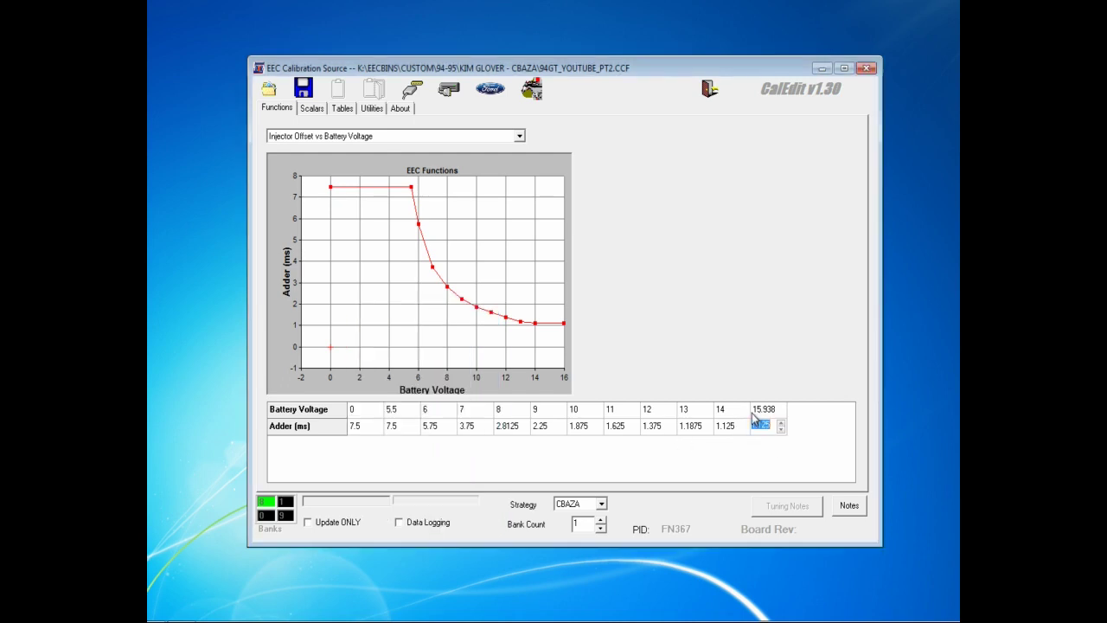
pyautogui.write('0.51')
pyautogui.press('Return')
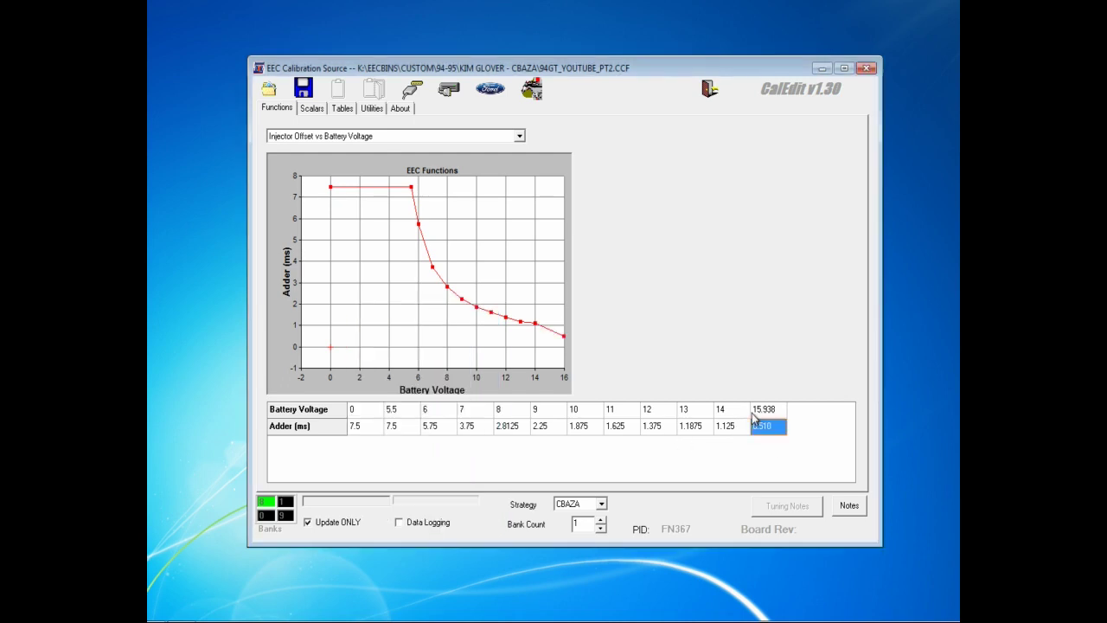
pyautogui.click(728, 428)
pyautogui.write('0.51')
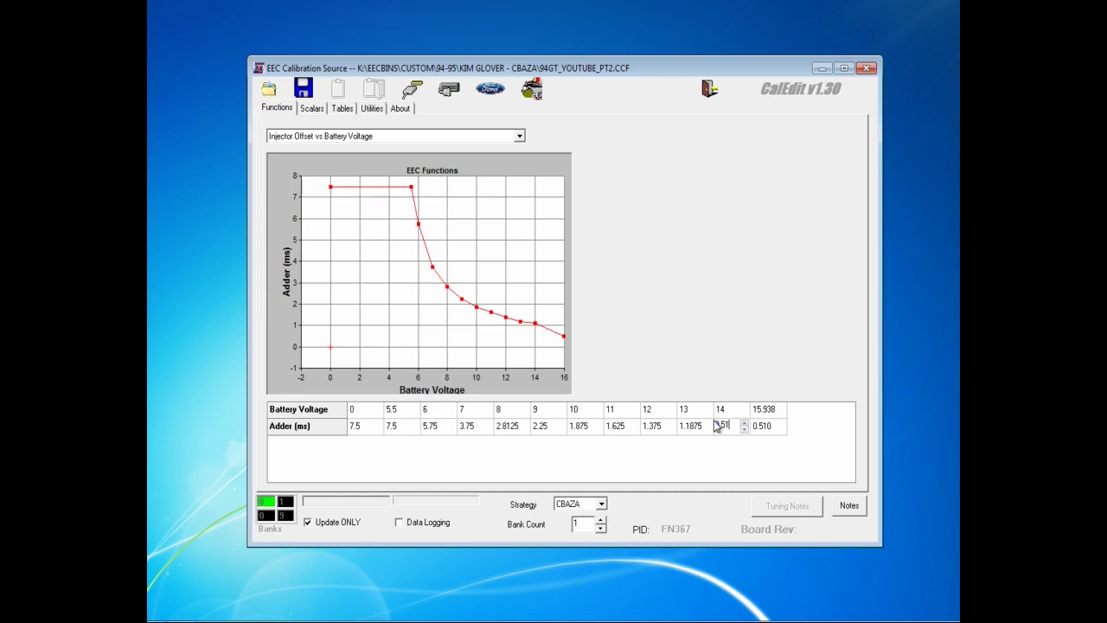
pyautogui.press('Return')
pyautogui.click(694, 426)
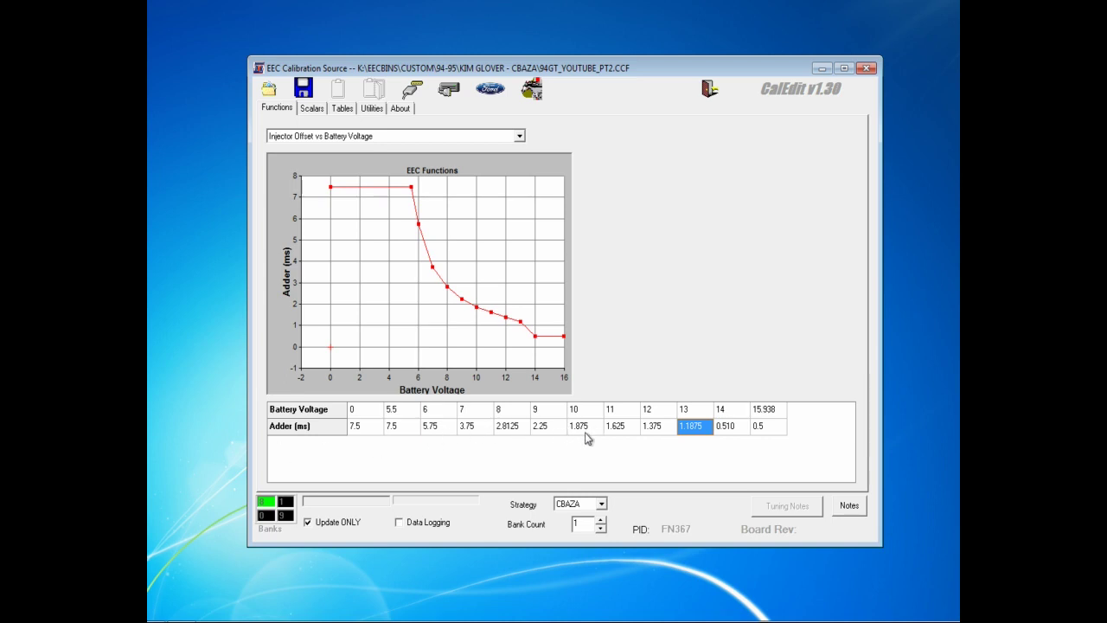
pyautogui.moveTo(865, 620)
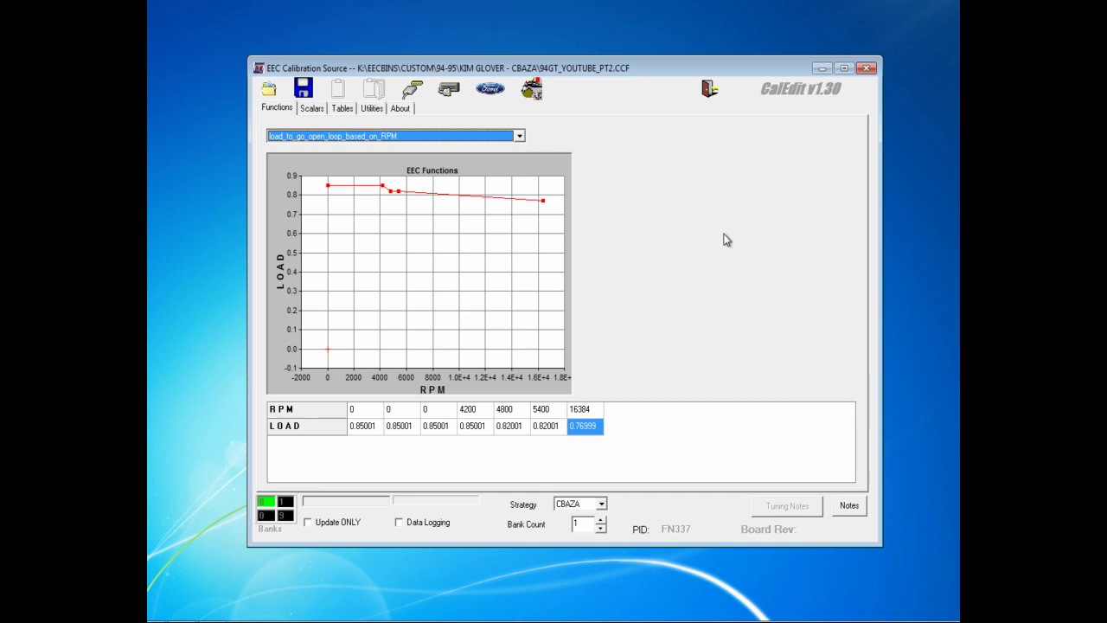
# Step: Zero the 4200 and 4800 RPM open-loop breakpoints
pyautogui.click(477, 410)
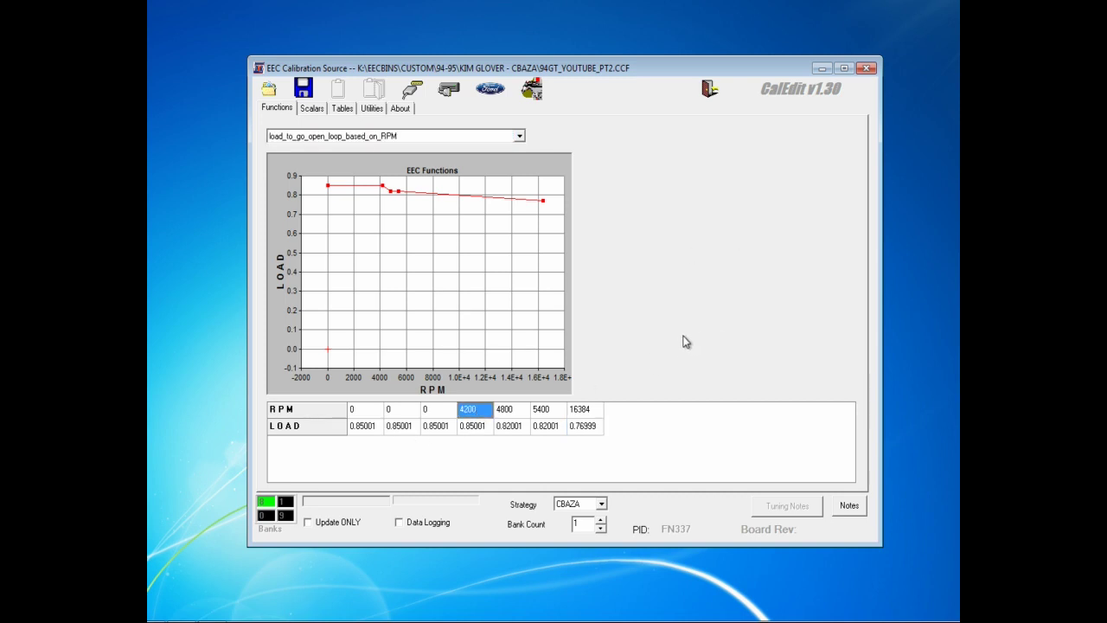
pyautogui.write('0')
pyautogui.press('Return')
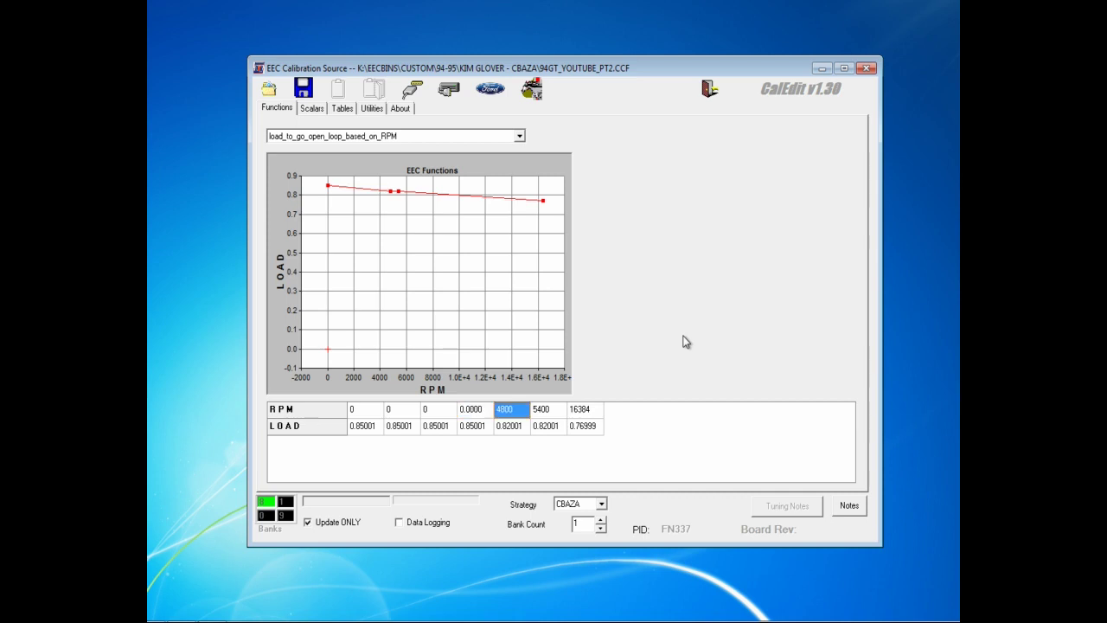
pyautogui.write('0')
pyautogui.press('Return')
# Step: Enter a 1500 RPM breakpoint with loads 0.725 and 0.45, then paste the new RPM/LOAD values
pyautogui.write('1500')
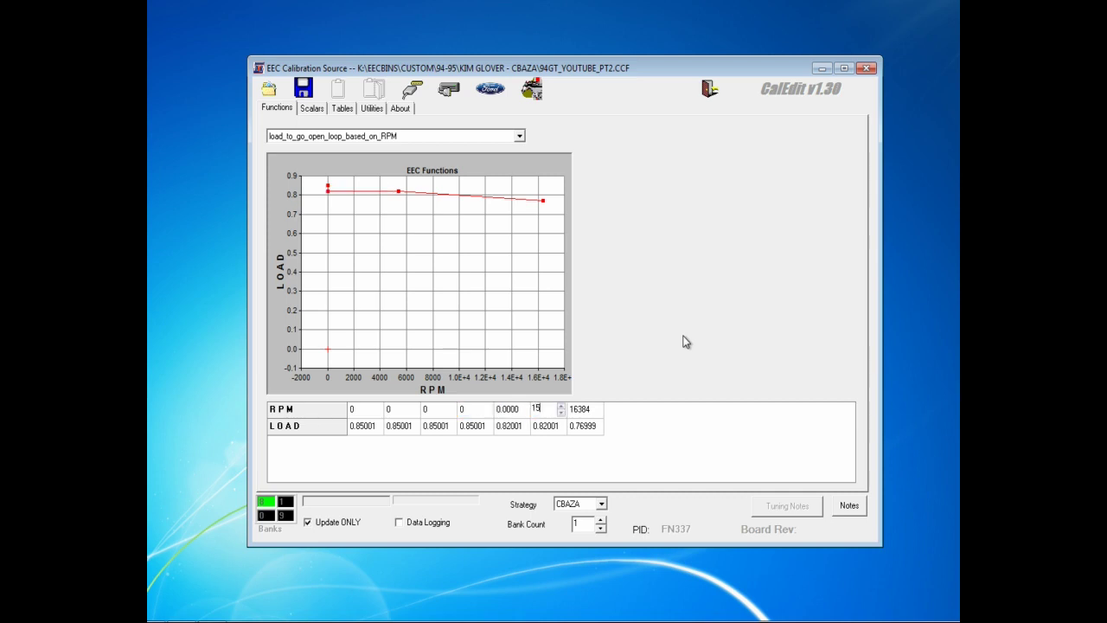
pyautogui.press('Return')
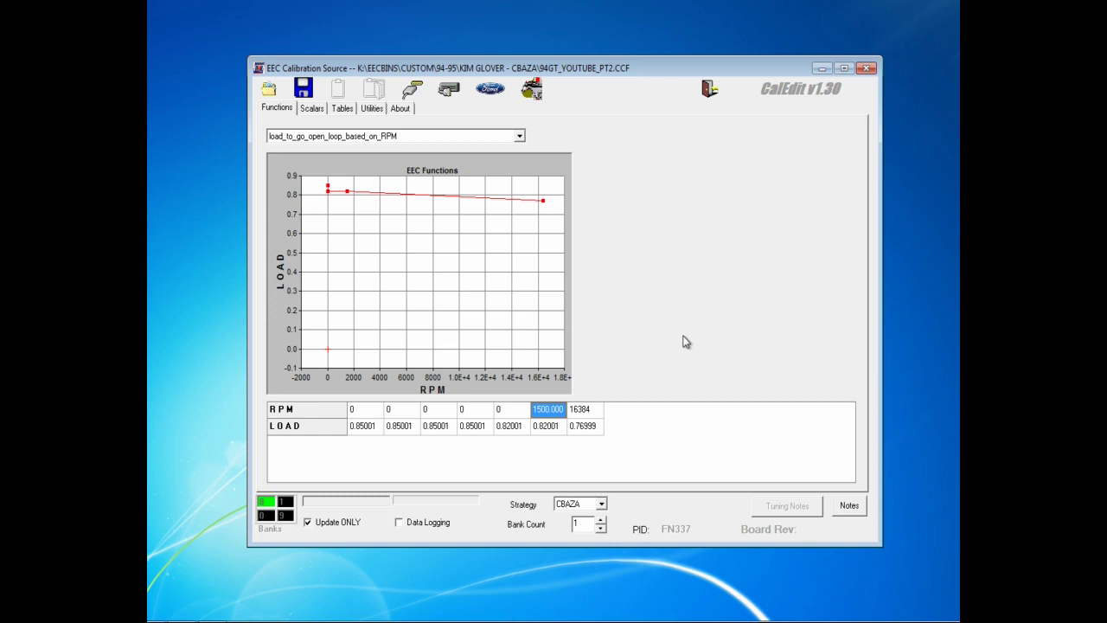
pyautogui.press('Down')
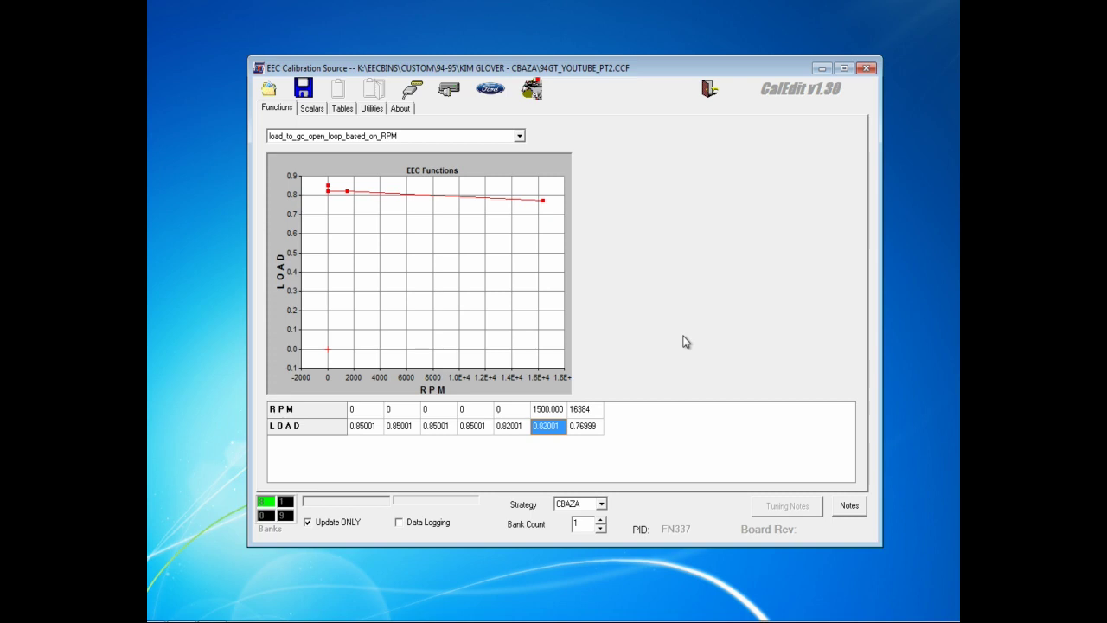
pyautogui.write('0.725')
pyautogui.press('Return')
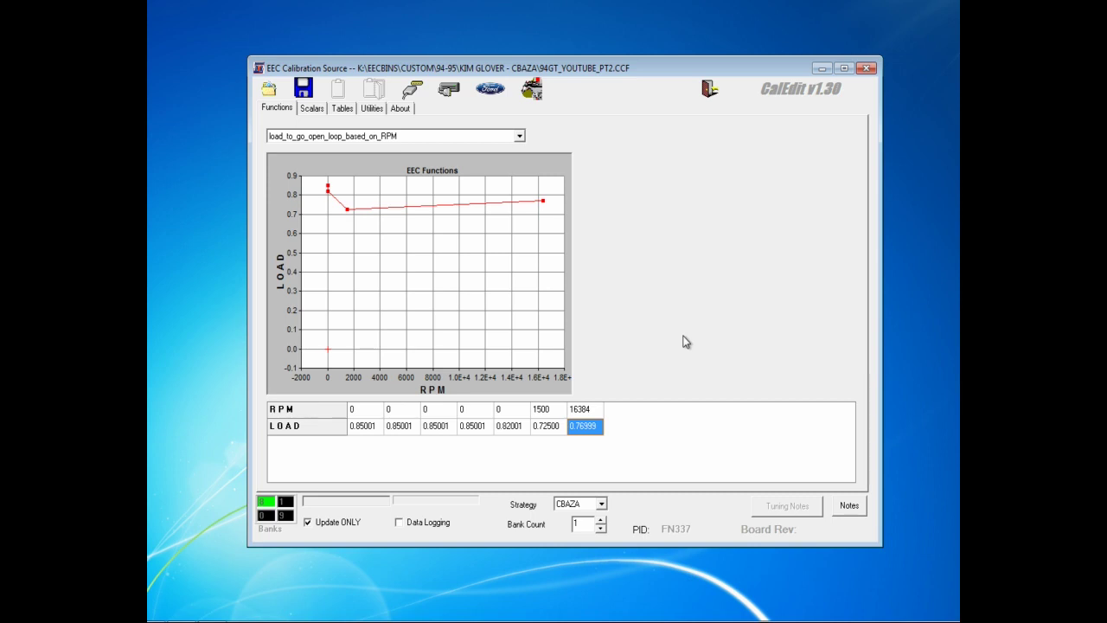
pyautogui.write('0.')
pyautogui.write('45')
pyautogui.press('Return')
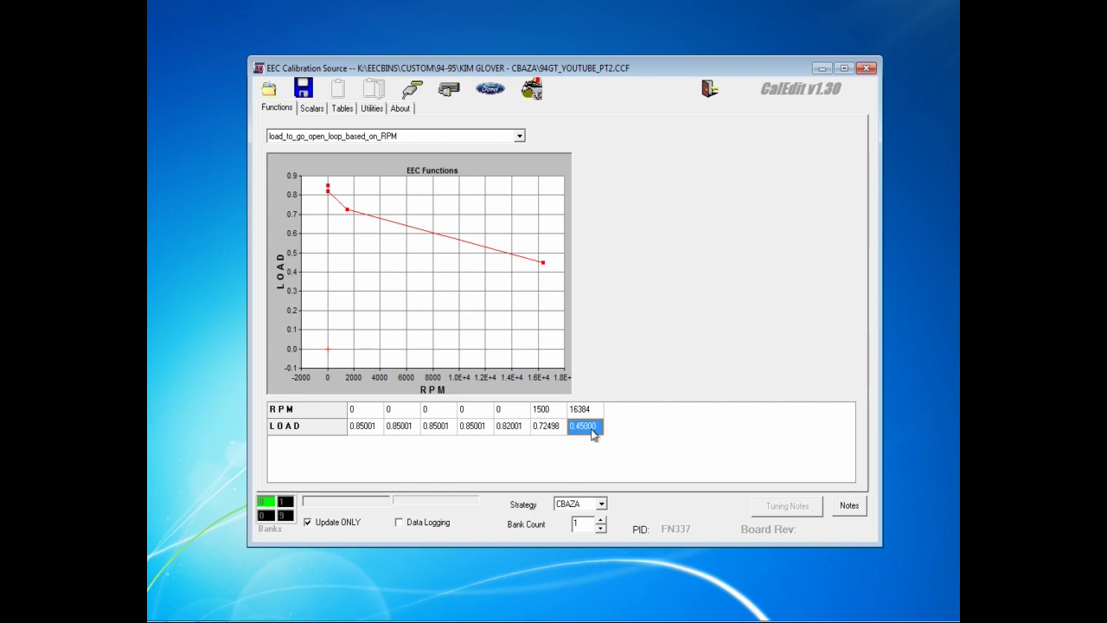
pyautogui.hotkey('ctrl', 'v')
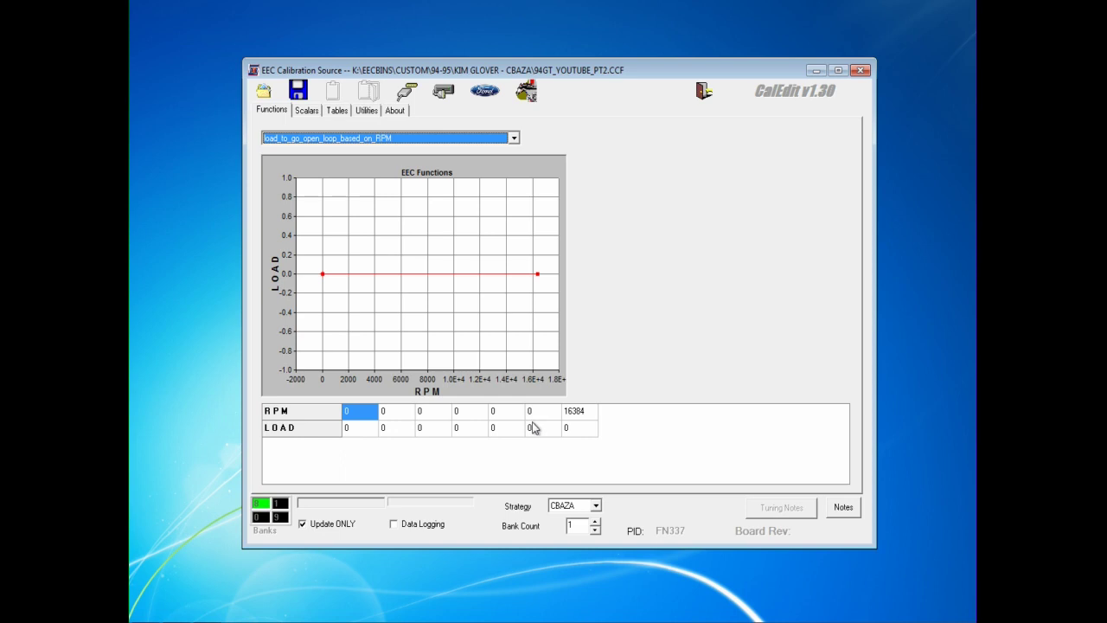
# Step: Switch to the MAF Transfer function and move into its data table
pyautogui.press('m')
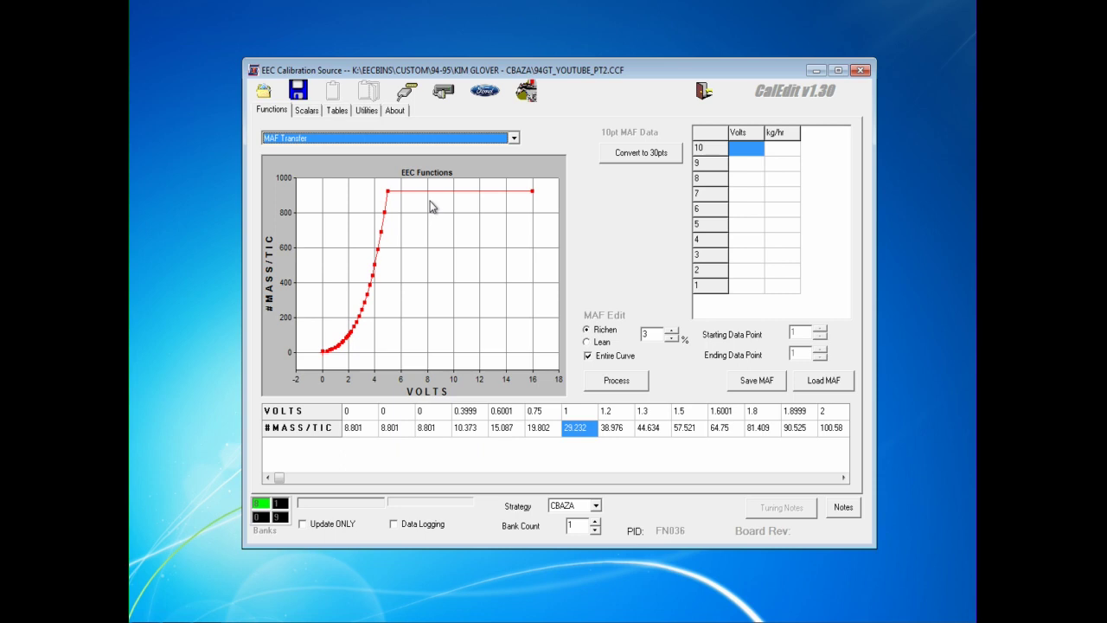
pyautogui.press('Tab')
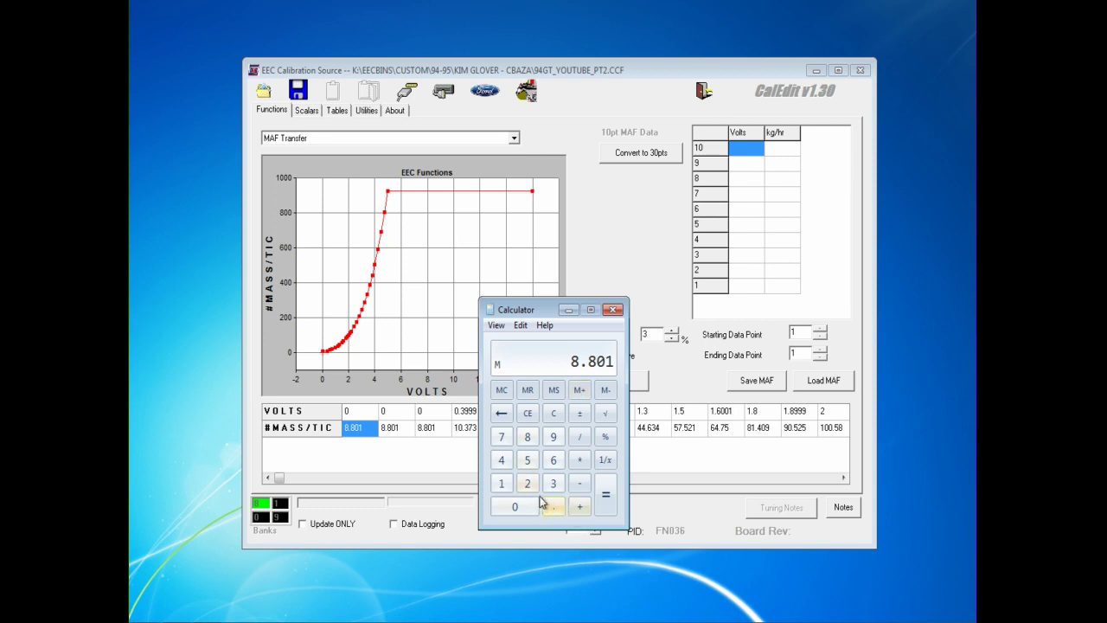
# Step: Divide 8.801 by the stored 0.4524 (19.454), then compute 42 ÷ 19 (2.2105263)
pyautogui.click(581, 436)
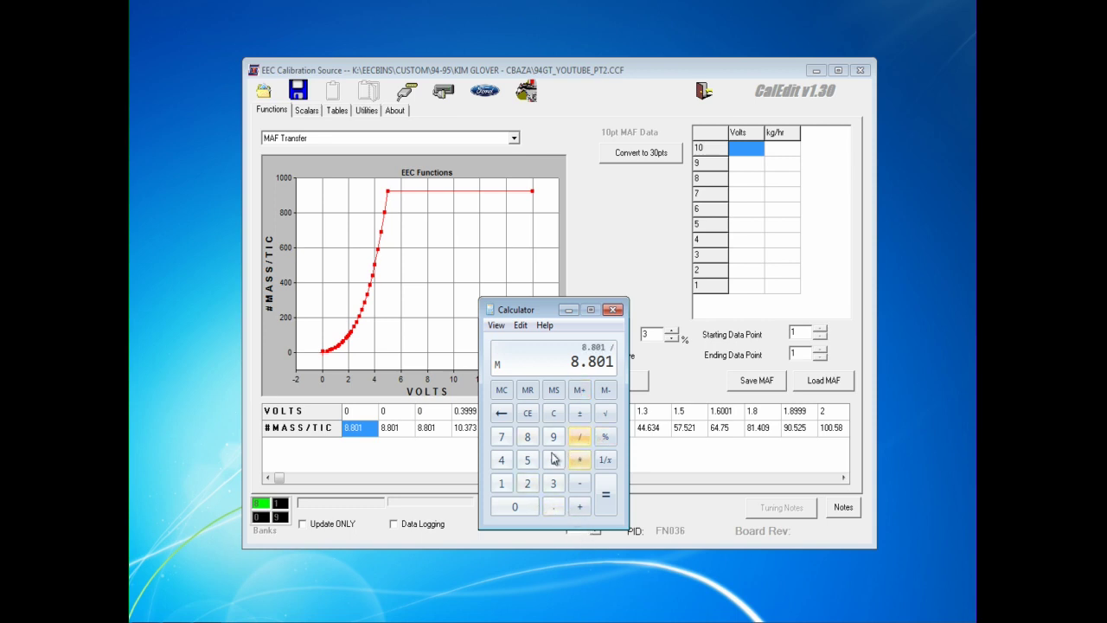
pyautogui.click(527, 391)
pyautogui.click(606, 494)
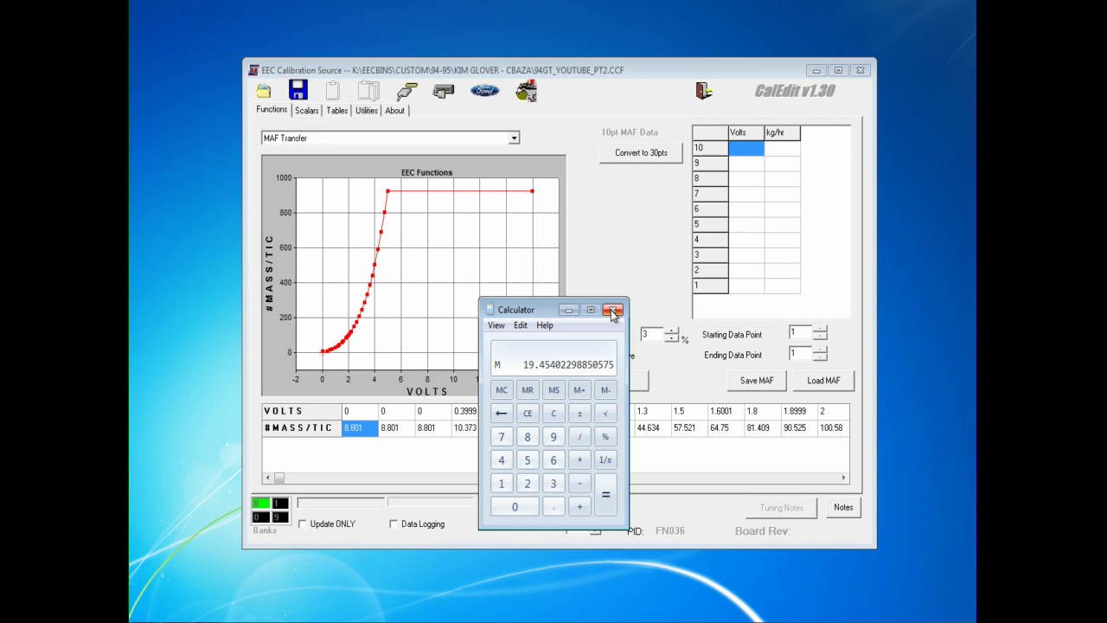
pyautogui.press('Escape')
pyautogui.write('42/19')
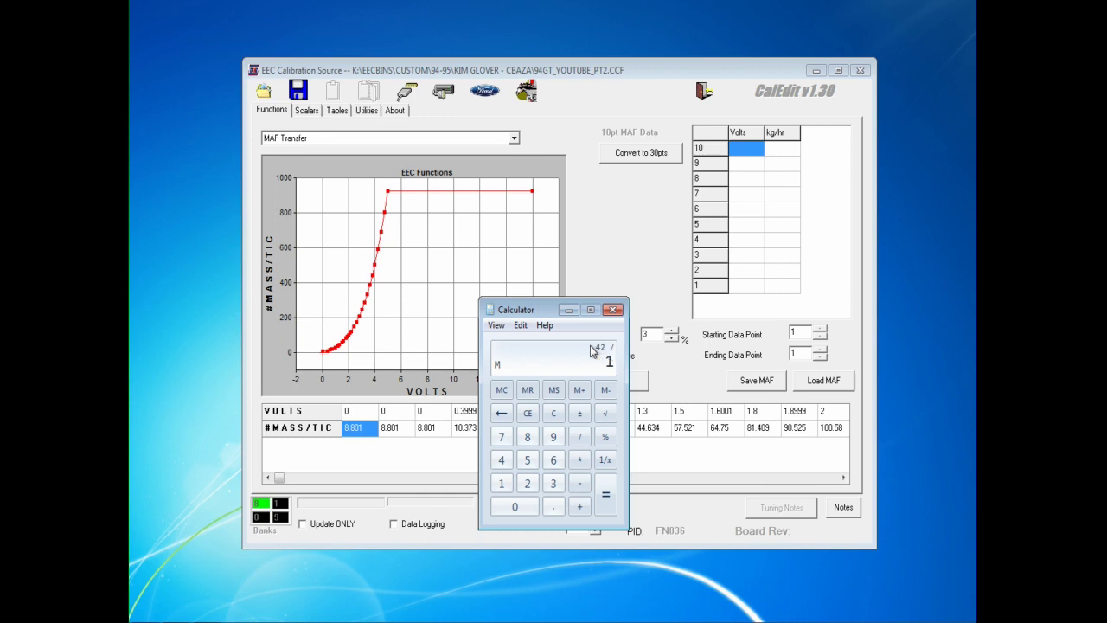
pyautogui.press('Return')
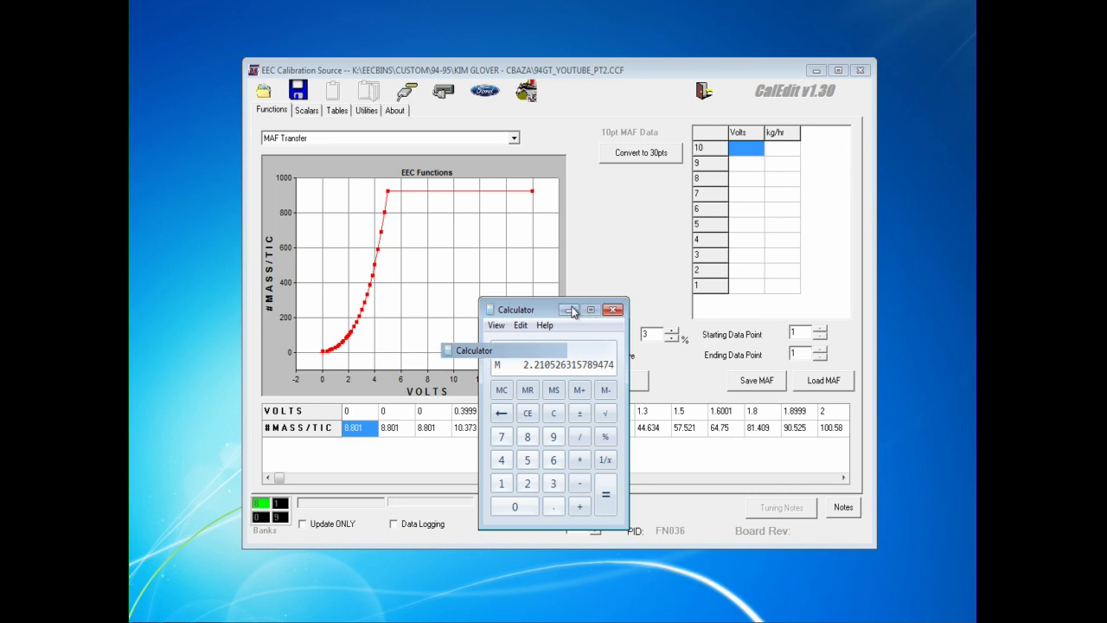
pyautogui.click(571, 309)
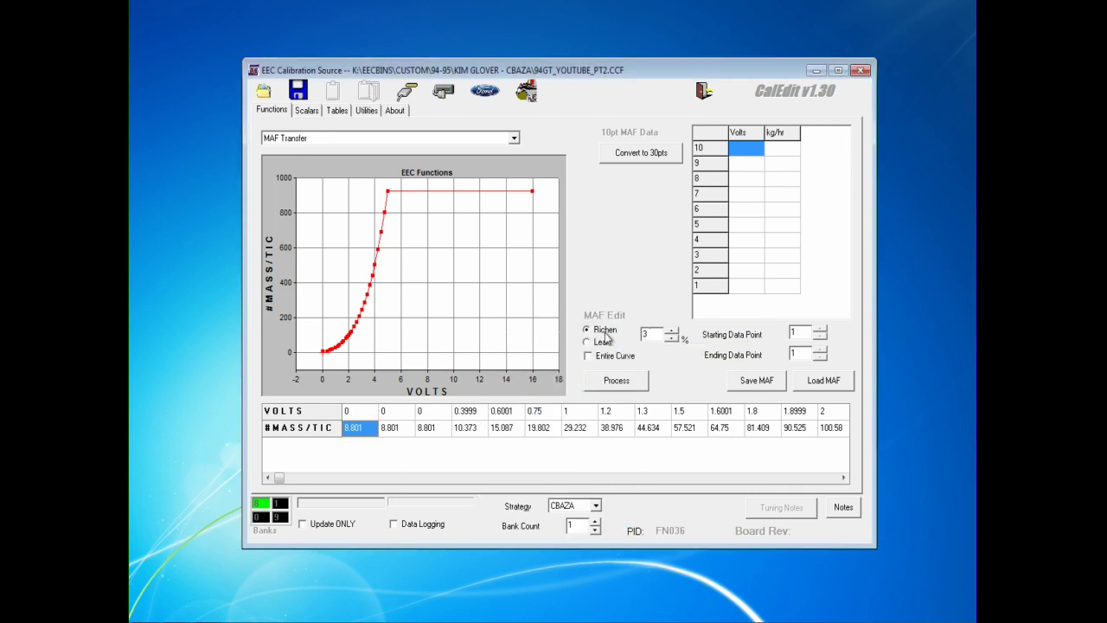
# Step: Apply a 121% Richen to the entire MAF curve and review the resulting mass values
pyautogui.click(602, 358)
pyautogui.doubleClick(646, 334)
pyautogui.write('121')
pyautogui.click(623, 386)
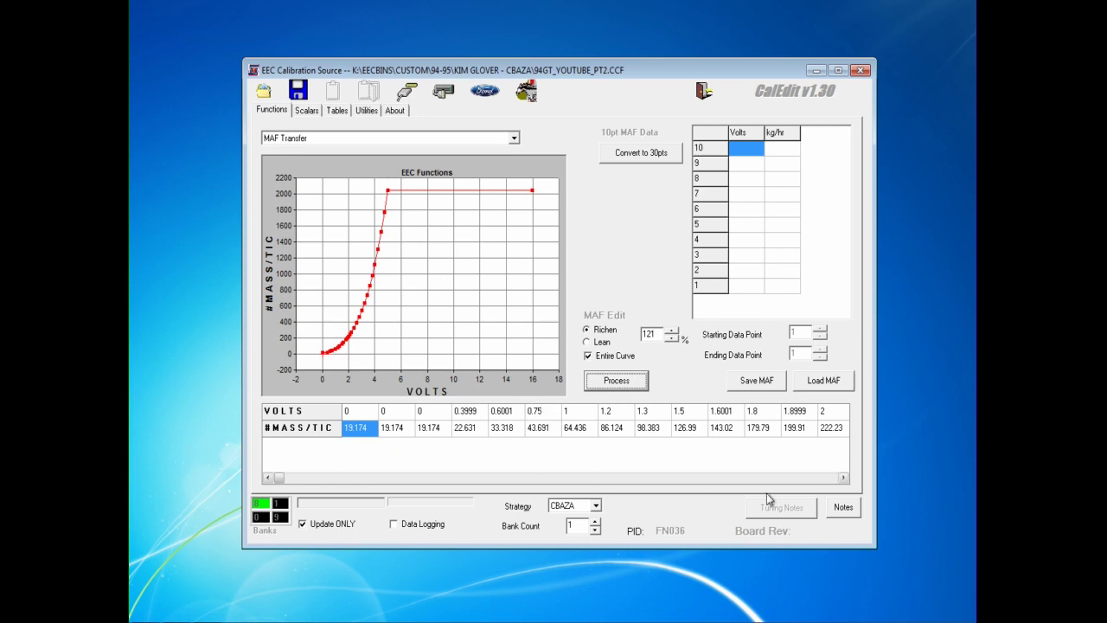
pyautogui.click(819, 478)
pyautogui.click(821, 478)
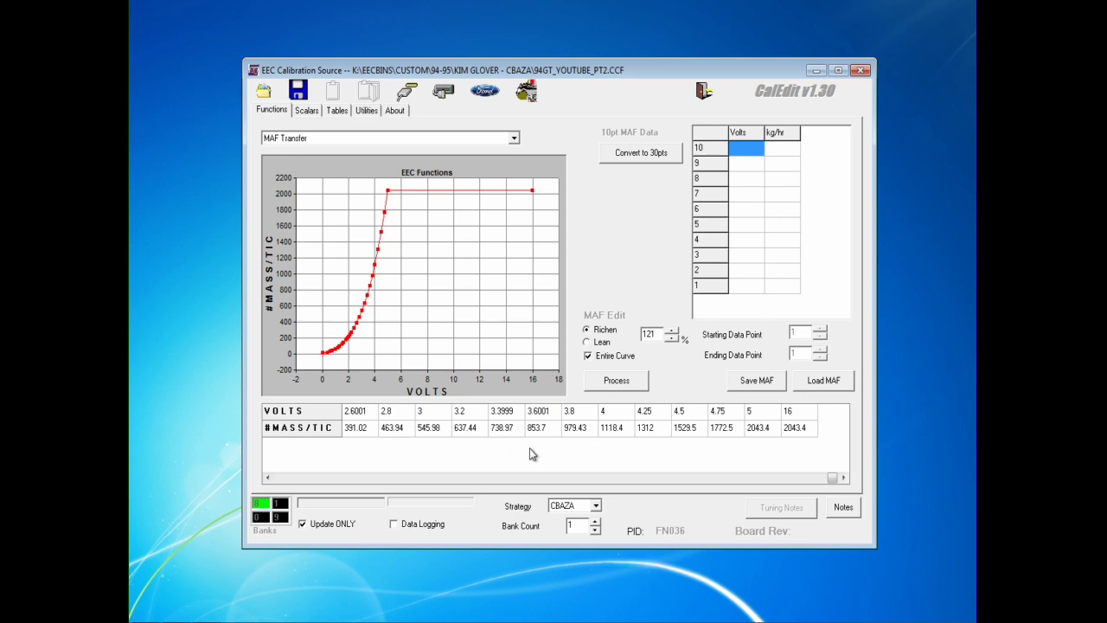
pyautogui.click(296, 479)
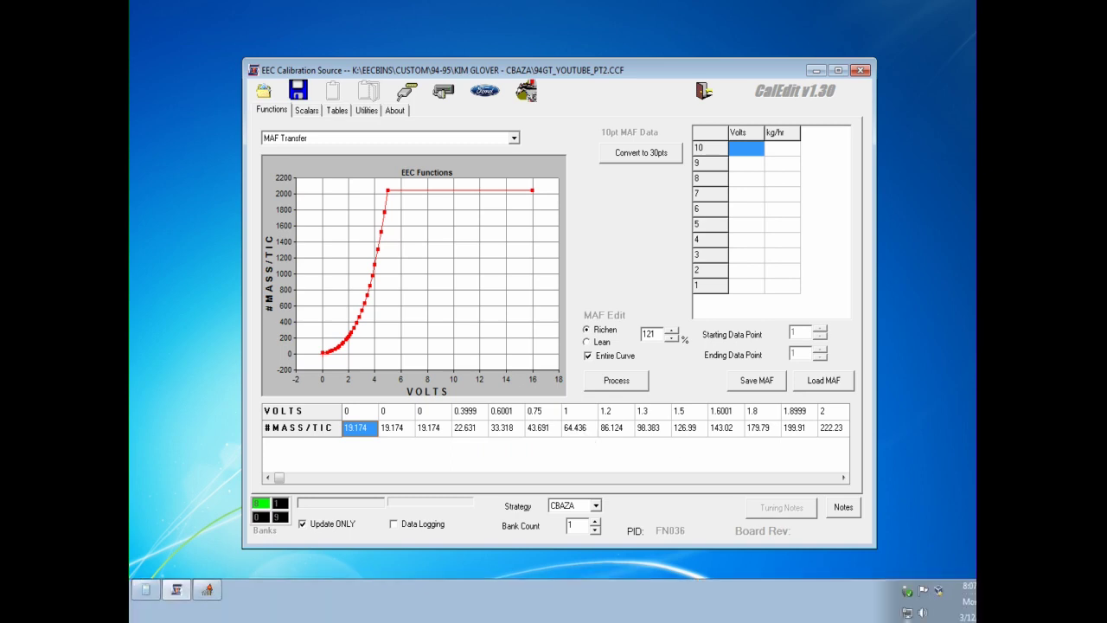
# Step: Select max_spark_when_at_low_load from the Functions dropdown
pyautogui.click(514, 137)
pyautogui.click(429, 189)
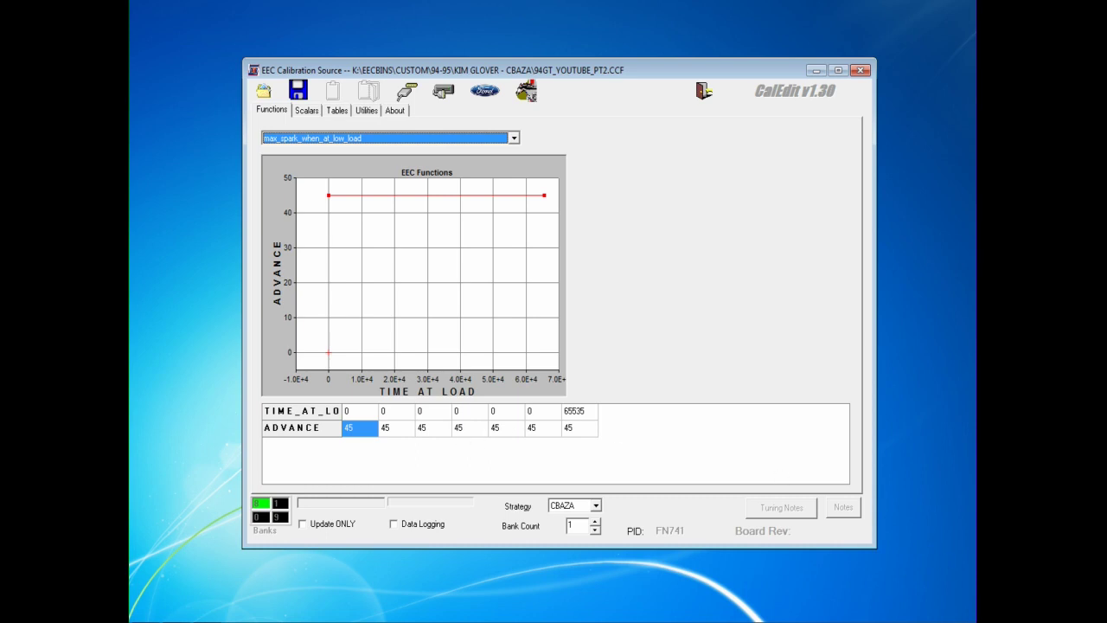
# Step: Arrow down to Sealevel Load Scaling vs RPM, peaking at 1.75 load at 3000 RPM
pyautogui.press('Down')
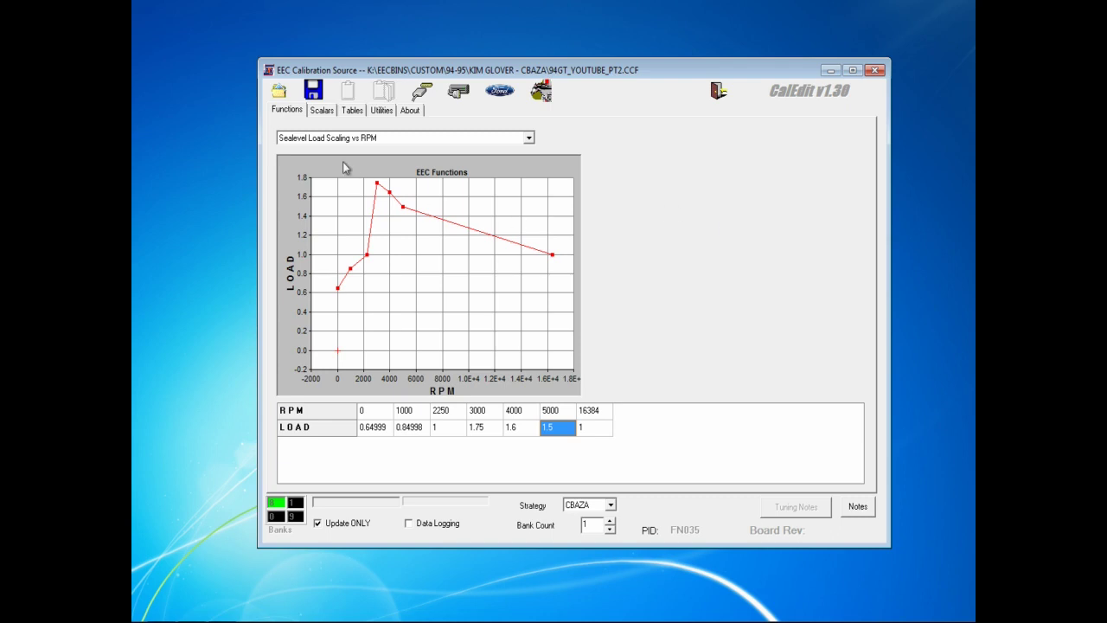
# Step: Switch to the Tables section to show the adaptive_fuel_table grid
pyautogui.click(353, 110)
# Step: Load Fuel Table - Stabilized Open Loop for review, then go back to the Functions graphs
pyautogui.click(351, 135)
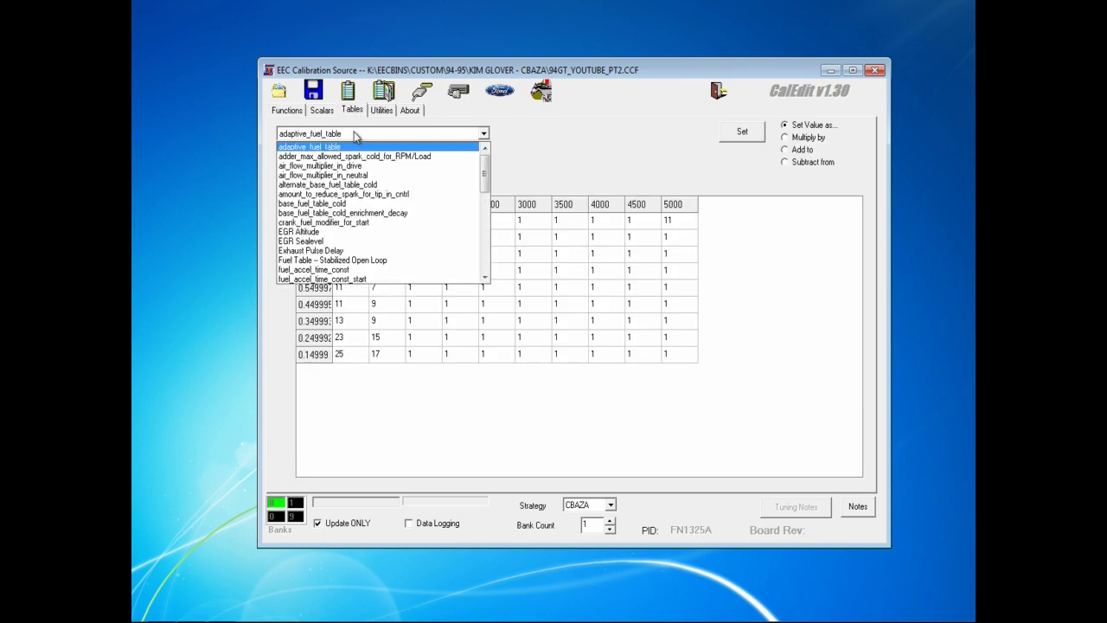
pyautogui.click(366, 262)
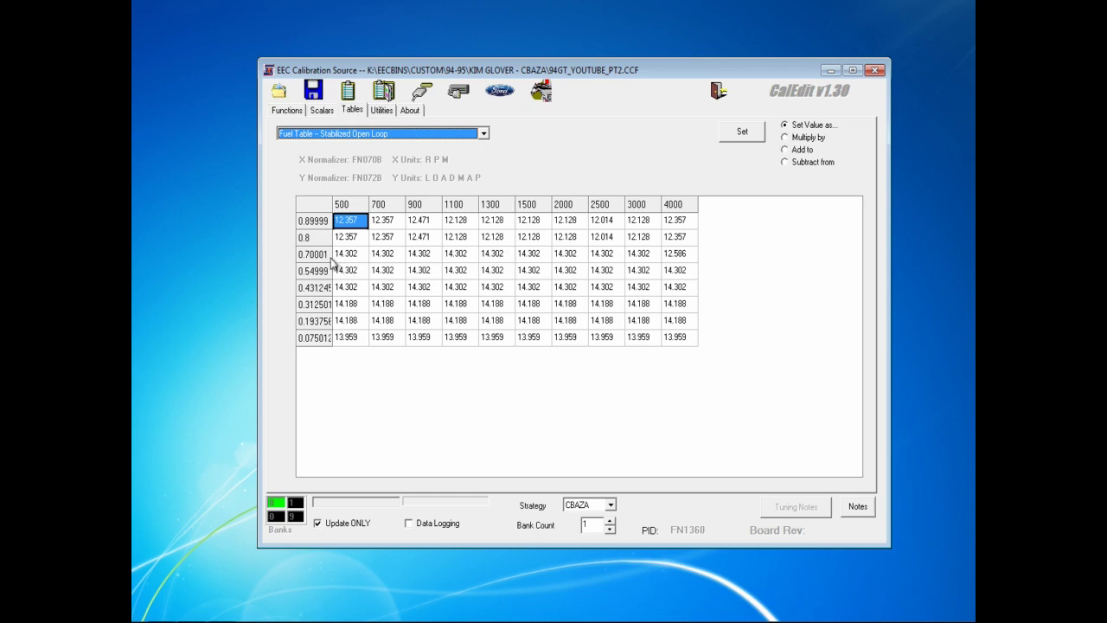
pyautogui.click(288, 110)
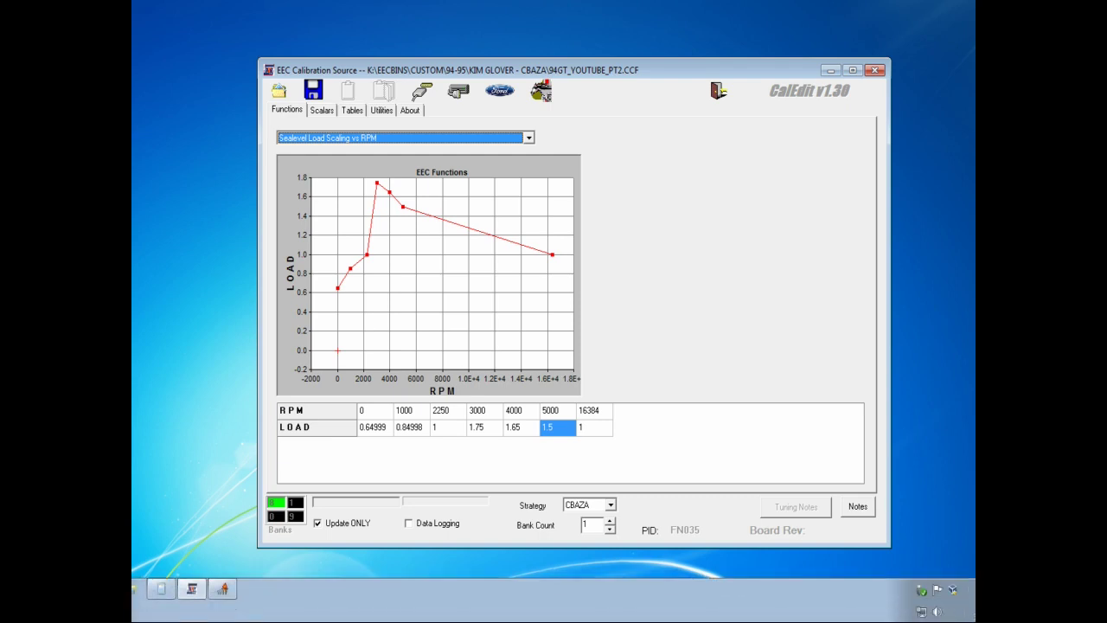
# Step: Switch from Sealevel Load Scaling to the WOT Breakpoint vs RPM function, flat at 642 TP
pyautogui.press('Down')
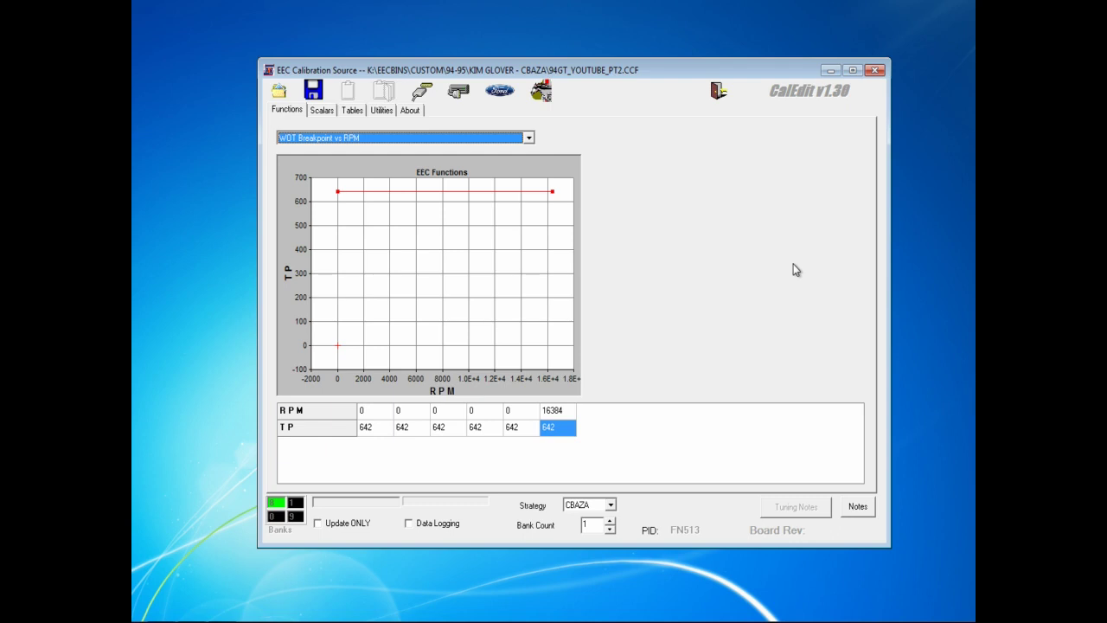
# Step: Change all six WOT breakpoint TP cells from 642 to 550, fixing a mistyped fourth entry
pyautogui.click(370, 429)
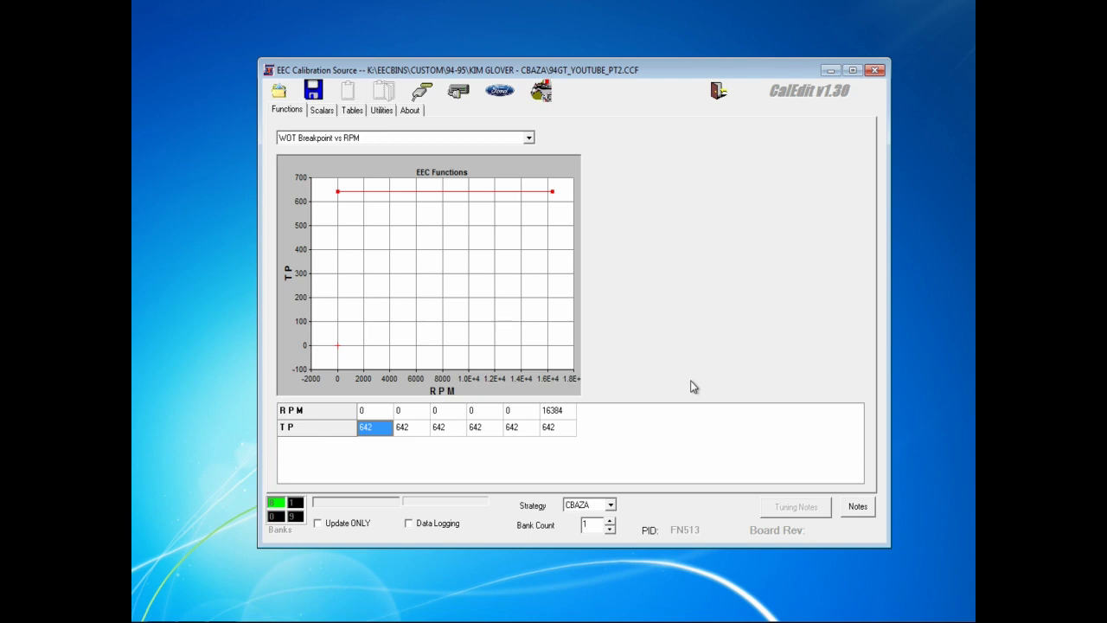
pyautogui.write('550')
pyautogui.press('Return')
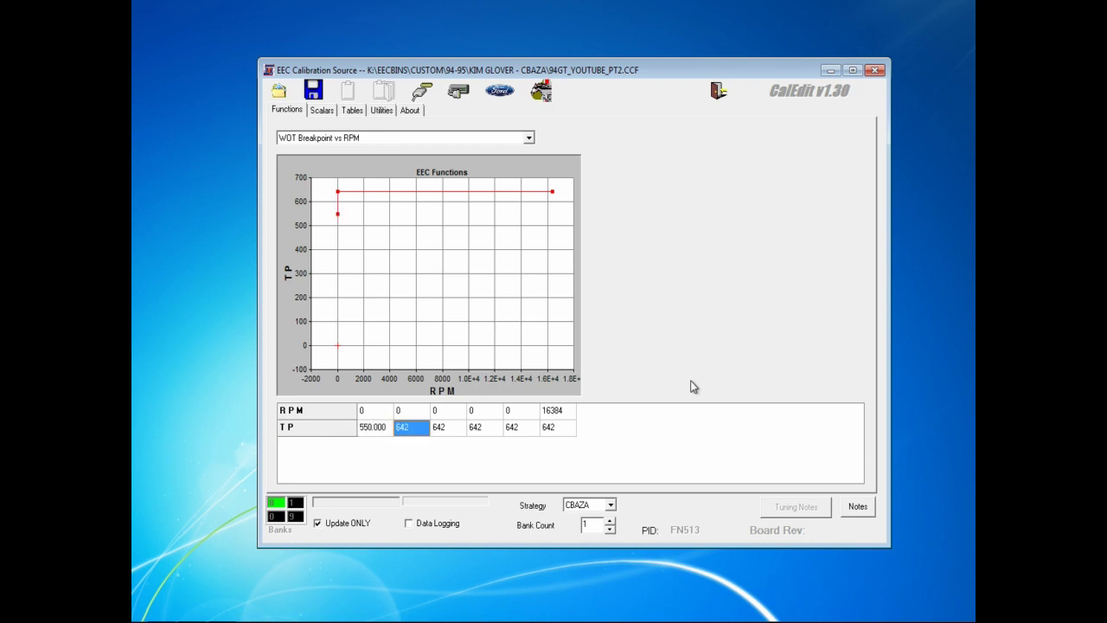
pyautogui.write('550')
pyautogui.press('Return')
pyautogui.write('550')
pyautogui.press('Return')
pyautogui.write('500')
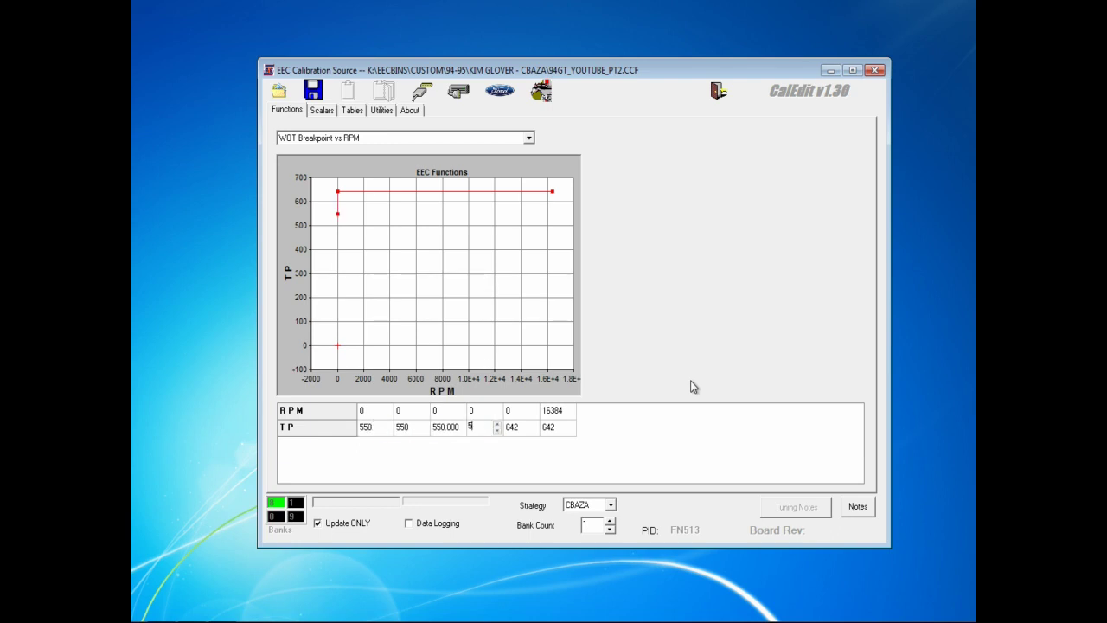
pyautogui.press('BackSpace')
pyautogui.press('BackSpace')
pyautogui.write('50')
pyautogui.press('Return')
pyautogui.write('550')
pyautogui.press('Return')
pyautogui.write('550')
pyautogui.press('Return')
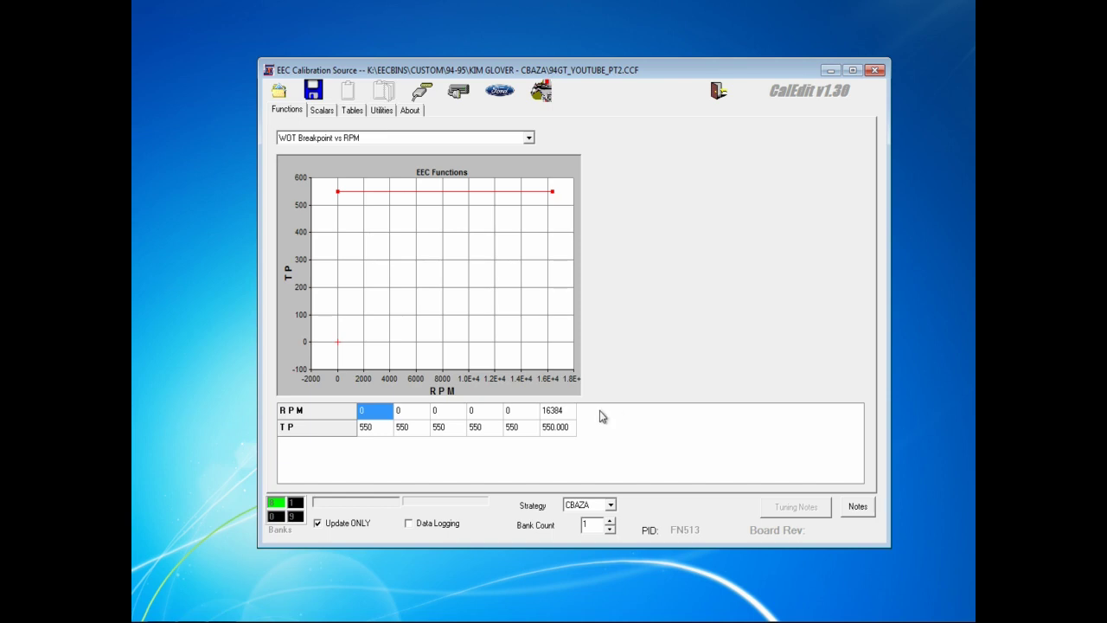
# Step: Set the fifth RPM breakpoint to 1750
pyautogui.click(528, 415)
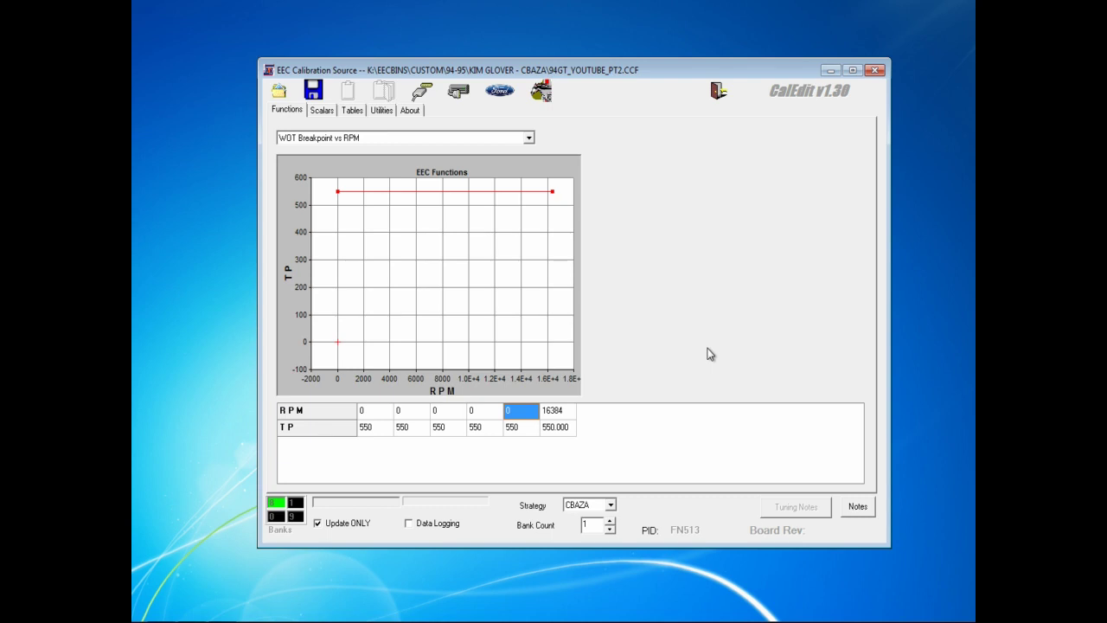
pyautogui.write('1750')
pyautogui.press('Return')
# Step: Set the TP value to 425 at 1750 RPM and in the last cell
pyautogui.press('Down')
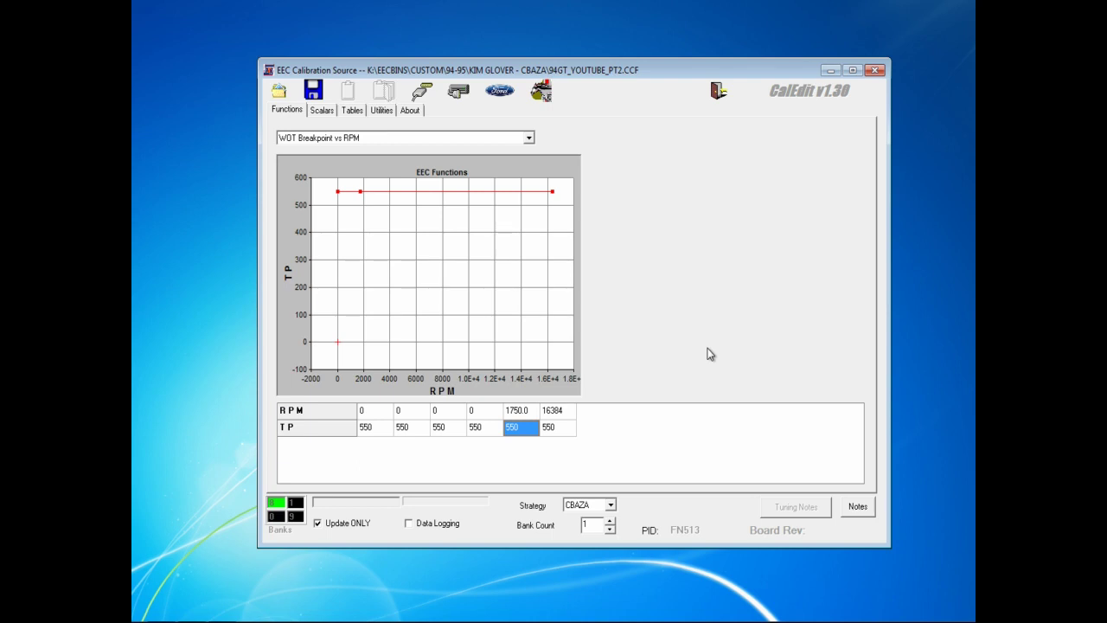
pyautogui.write('425')
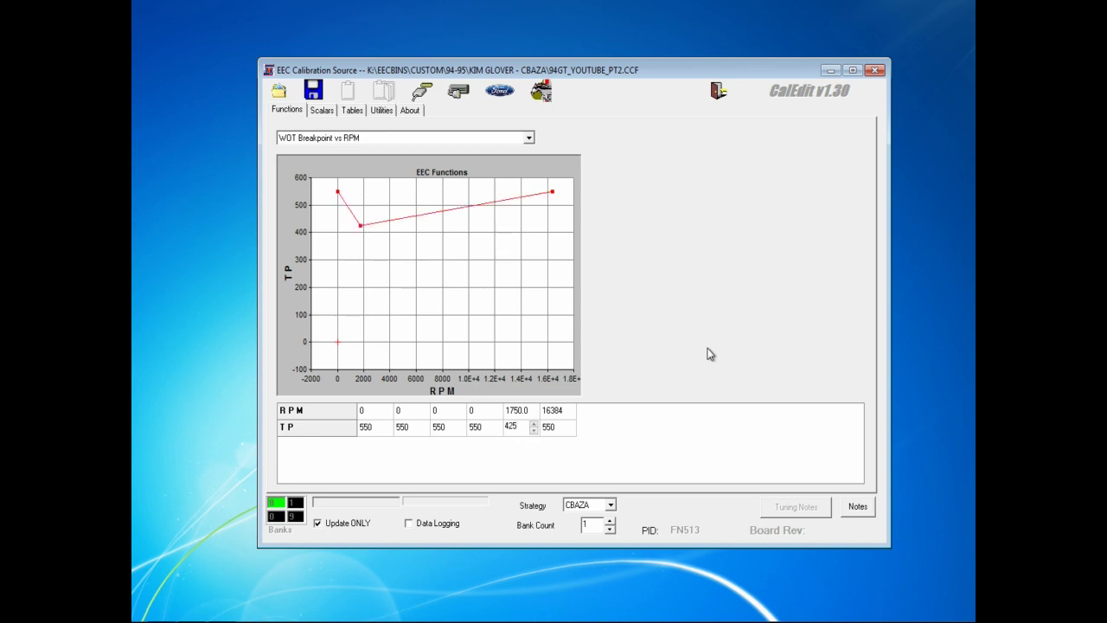
pyautogui.press('Tab')
pyautogui.write('455')
pyautogui.press('Tab')
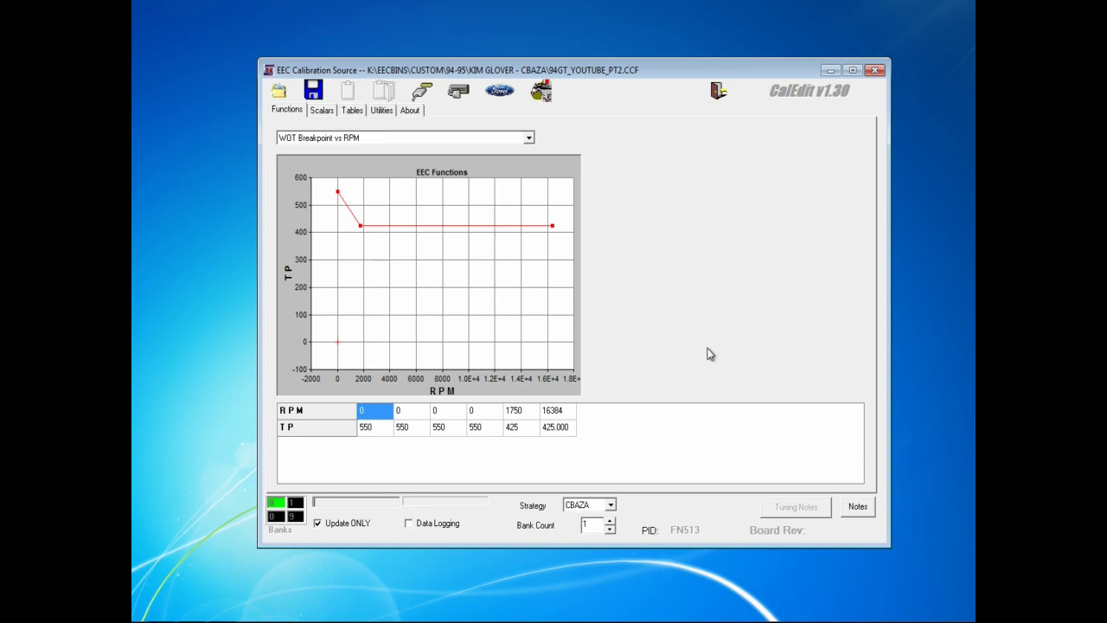
# Step: Switch to the WOT Fuel Multiplier vs RPM function, flat at 1 up to 16384 RPM
pyautogui.press('Down')
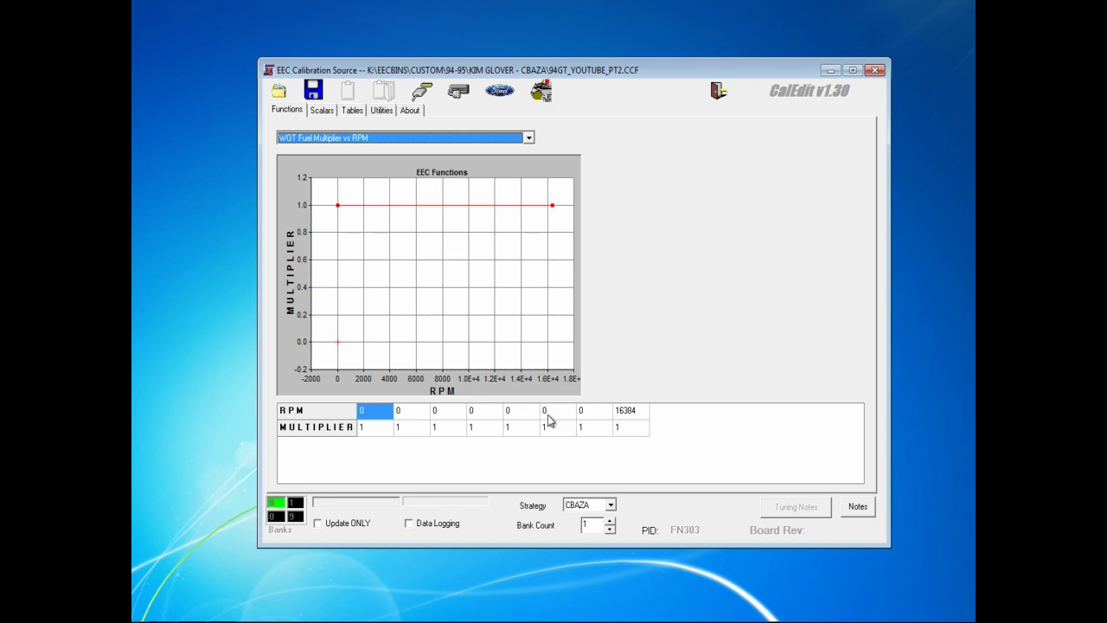
# Step: Enter 1750, 2500 and 3500 as the fifth through seventh RPM breakpoints
pyautogui.click(514, 414)
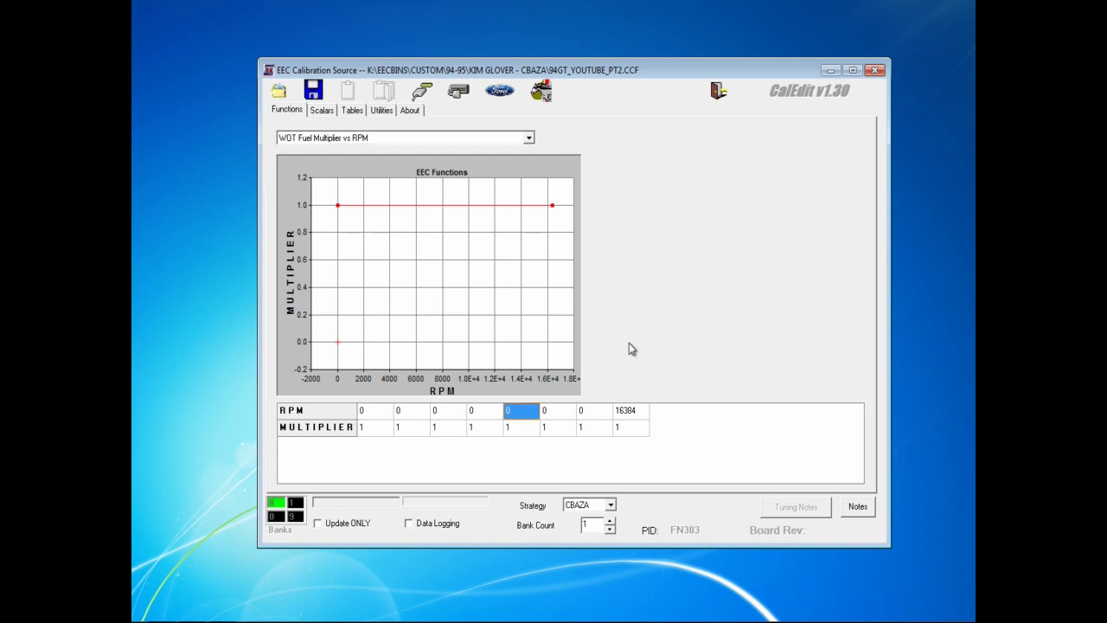
pyautogui.write('1750')
pyautogui.press('Return')
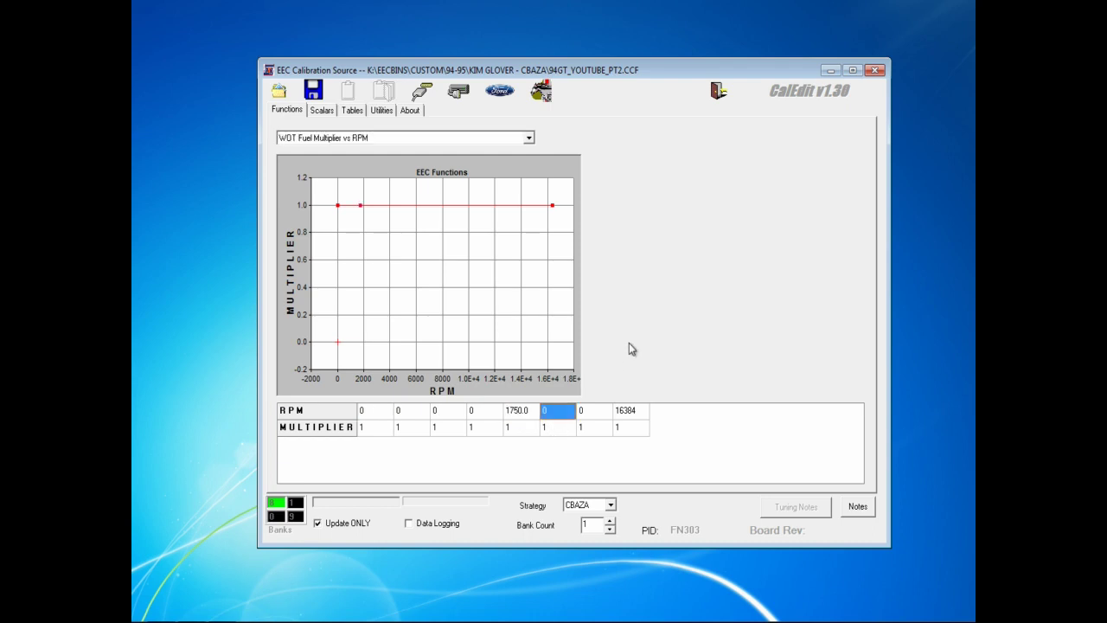
pyautogui.write('2500')
pyautogui.press('Return')
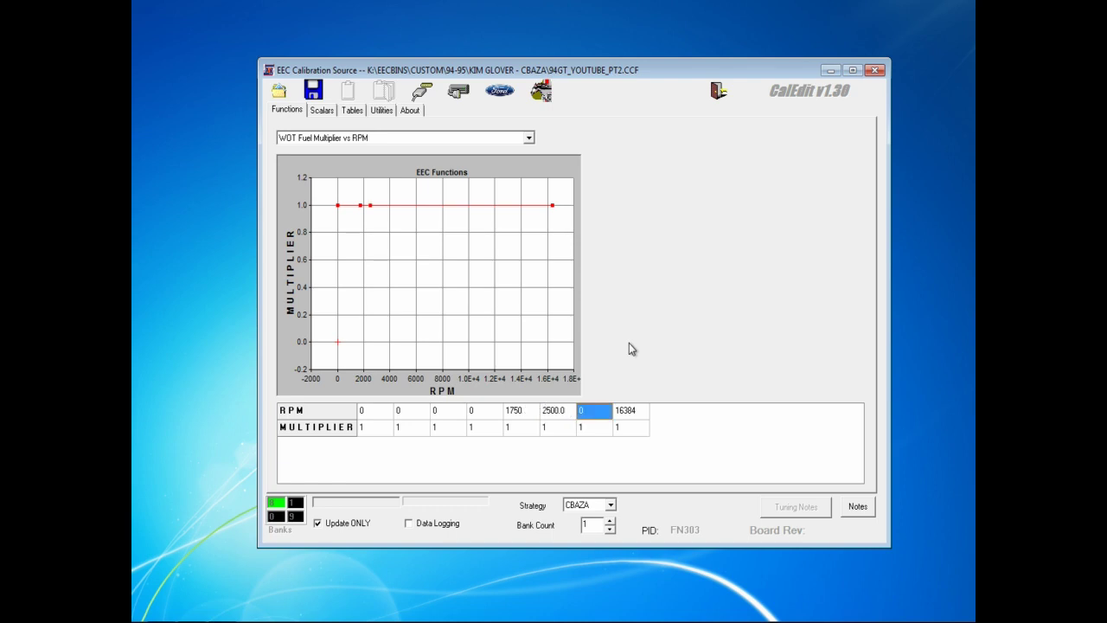
pyautogui.write('3500')
pyautogui.press('Return')
# Step: Set multipliers 0.9, 0.92, 0.9 and 0.9 from 1750 RPM upward, tapering below 1
pyautogui.press('Down')
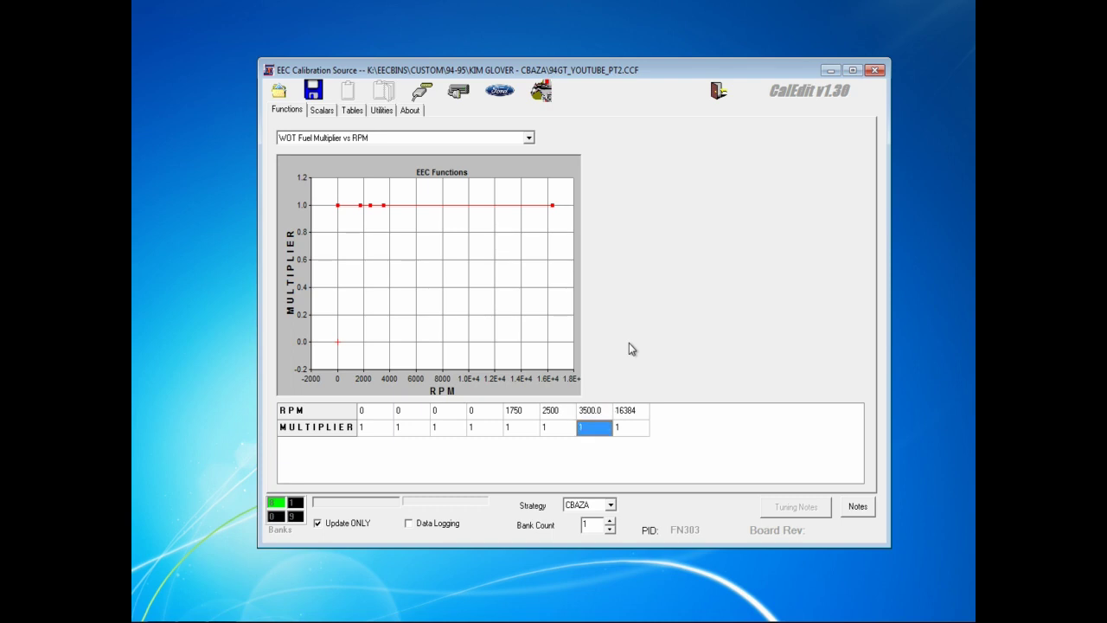
pyautogui.press('Left')
pyautogui.press('Left')
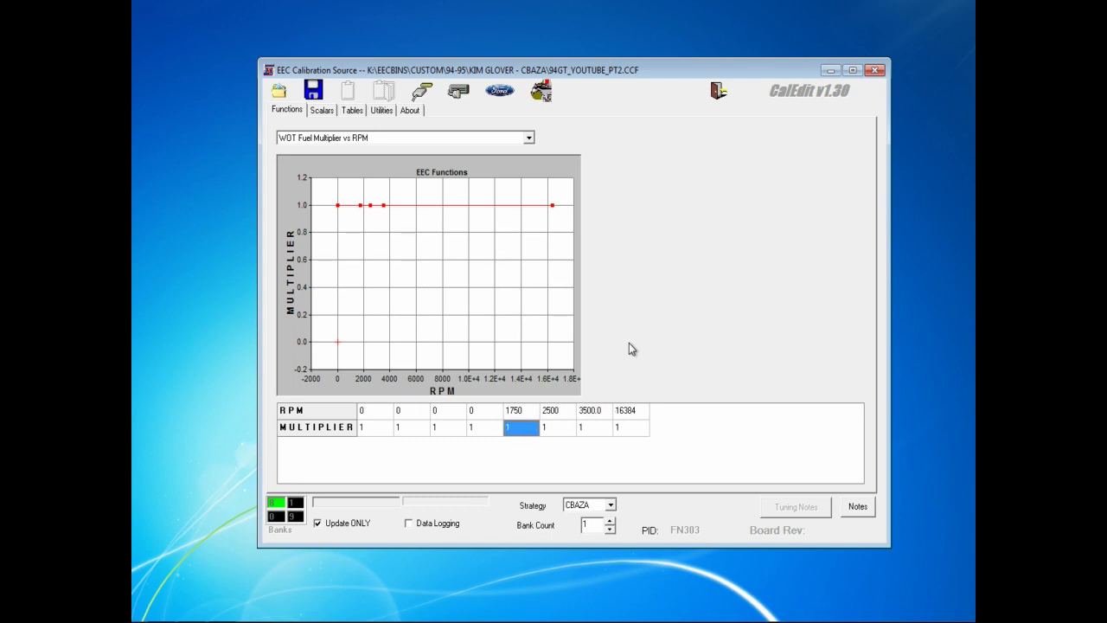
pyautogui.write('0.9')
pyautogui.press('Right')
pyautogui.write('0.')
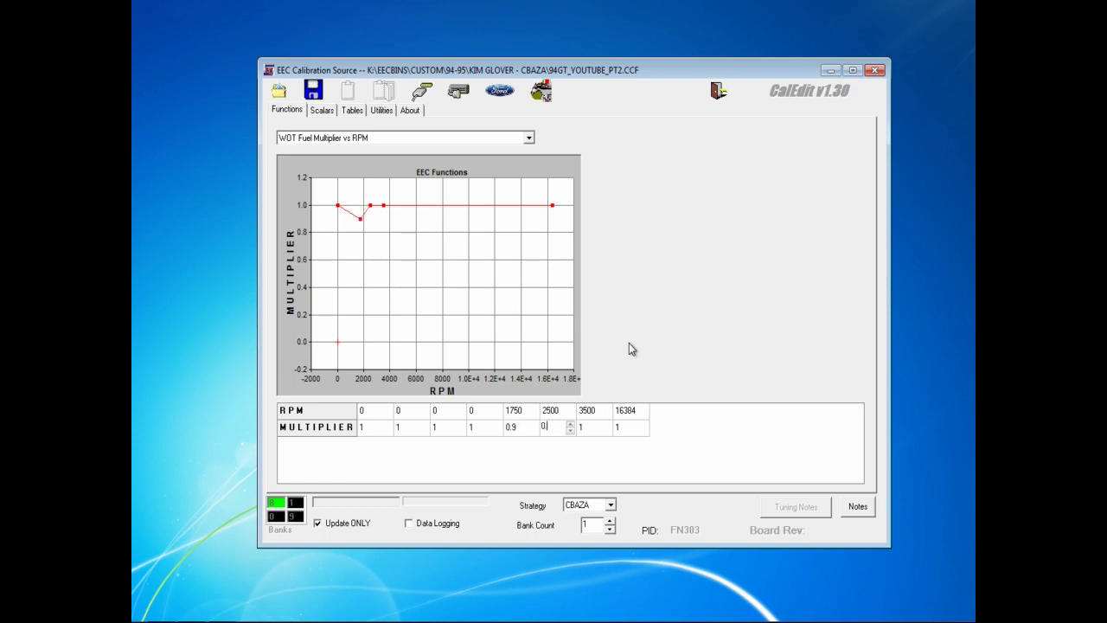
pyautogui.write('92188')
pyautogui.press('Right')
pyautogui.write('0.9')
pyautogui.press('Right')
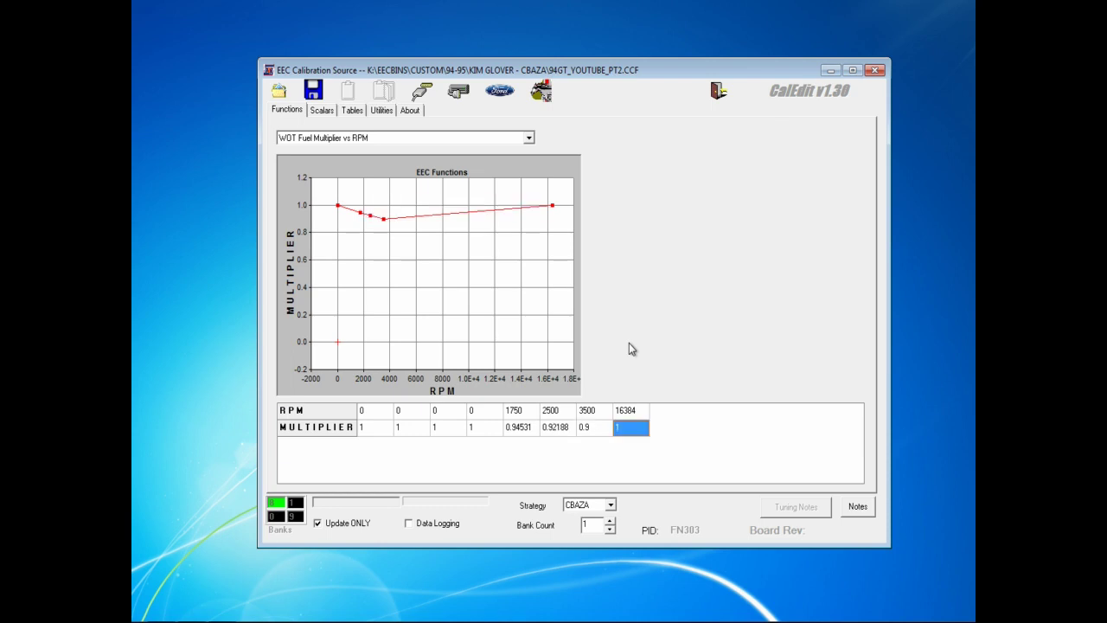
pyautogui.write('0.9')
pyautogui.press('Return')
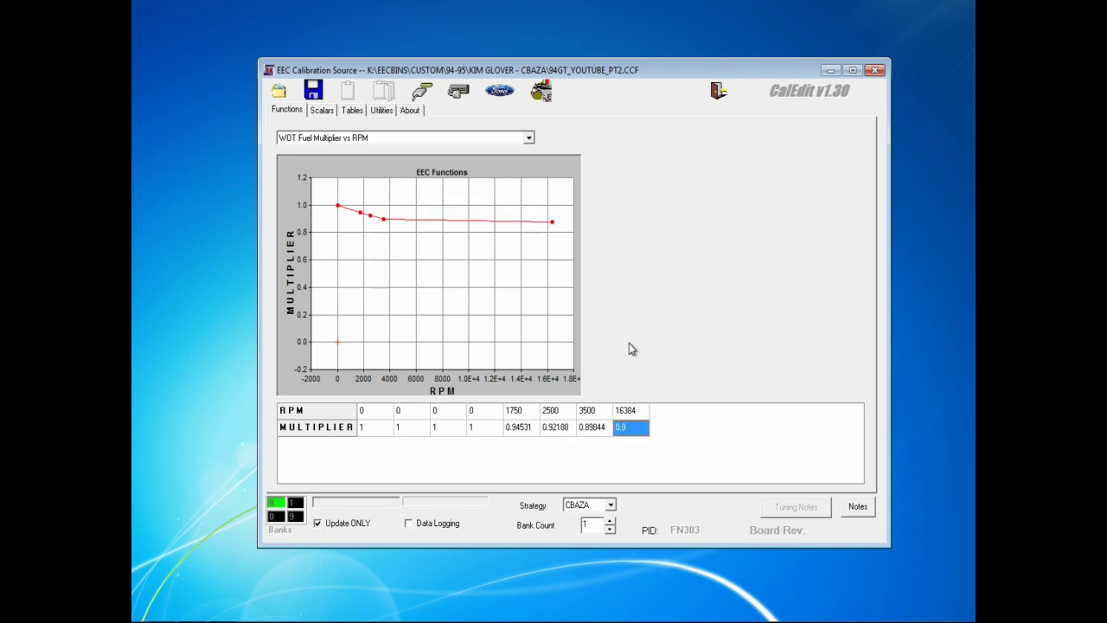